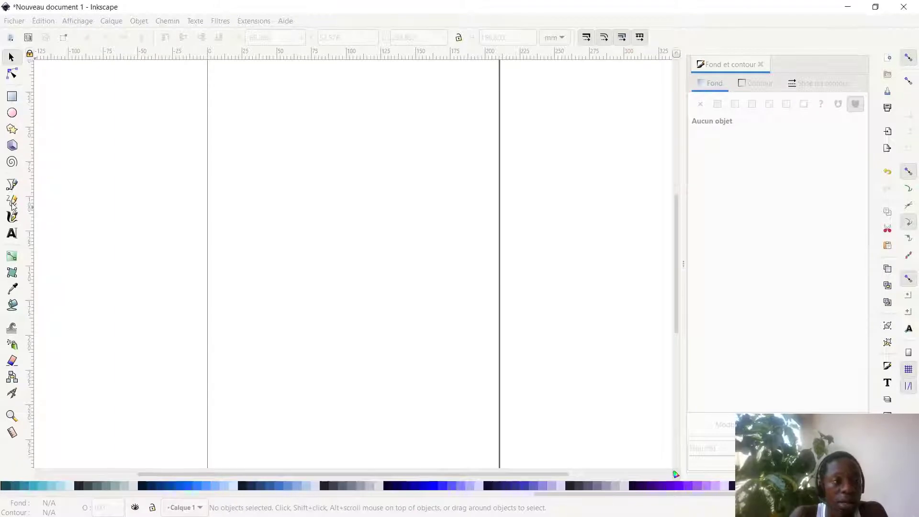
# Step: Draw a wavy freehand line about 371 mm wide with the Pencil tool and narrow it to about 173 mm
pyautogui.click(12, 202)
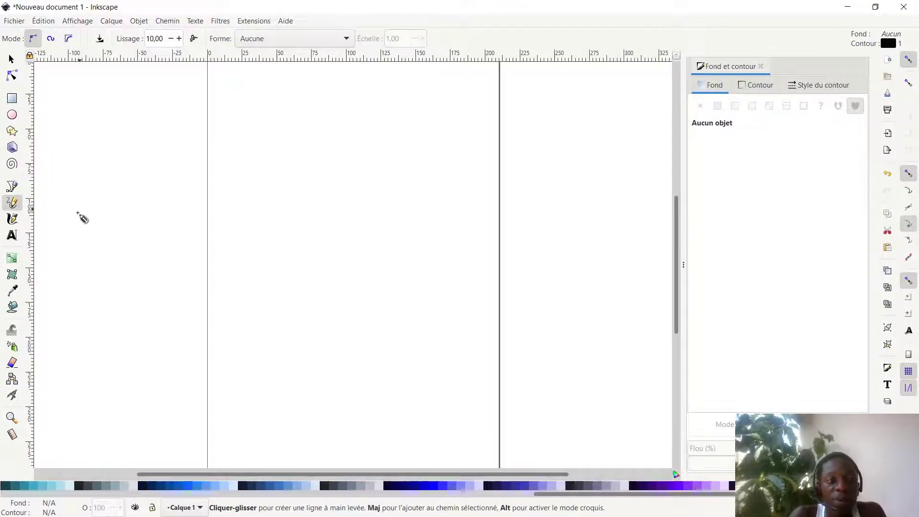
pyautogui.moveTo(71, 241)
pyautogui.mouseDown()
pyautogui.moveTo(129, 190)
pyautogui.moveTo(145, 293)
pyautogui.moveTo(230, 213)
pyautogui.moveTo(365, 300)
pyautogui.moveTo(562, 341)
pyautogui.moveTo(578, 166)
pyautogui.mouseUp()
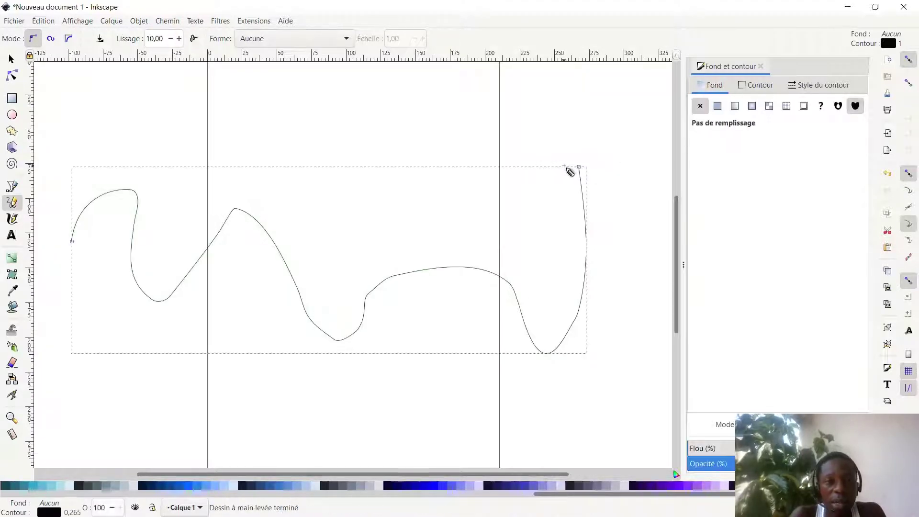
pyautogui.click(13, 59)
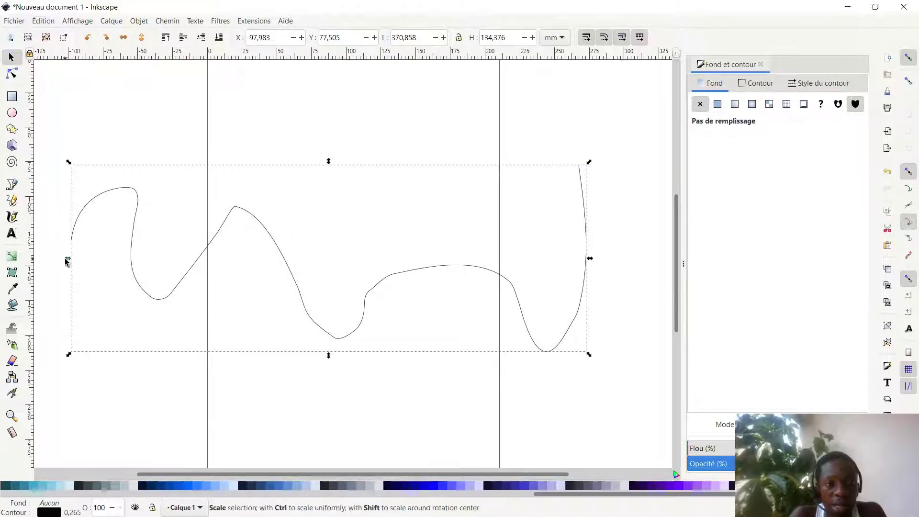
pyautogui.moveTo(69, 259); pyautogui.dragTo(338, 144)
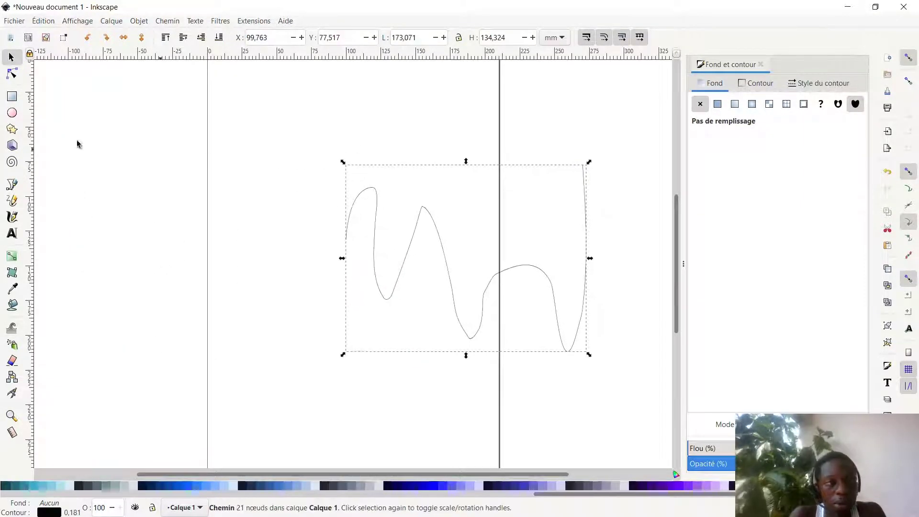
# Step: Reshape the start and middle of the wavy line by moving its nodes and bending its segments
pyautogui.click(12, 98)
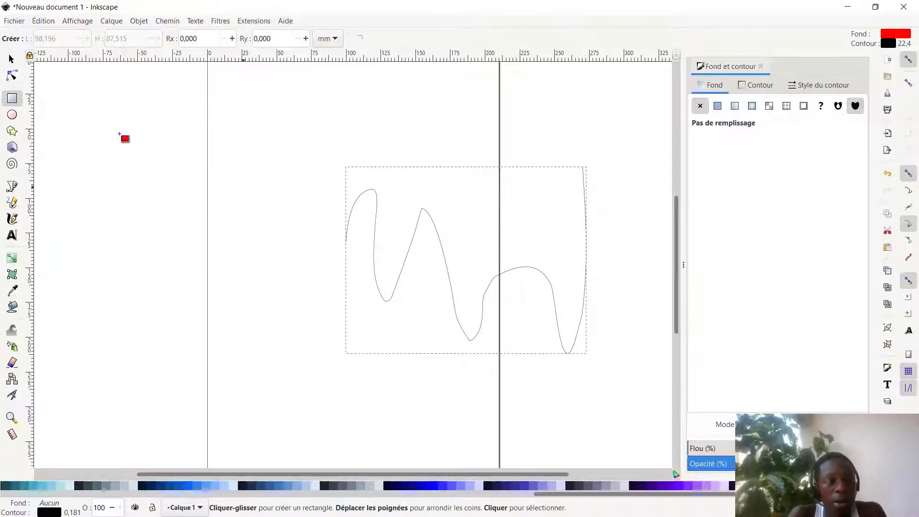
pyautogui.click(12, 75)
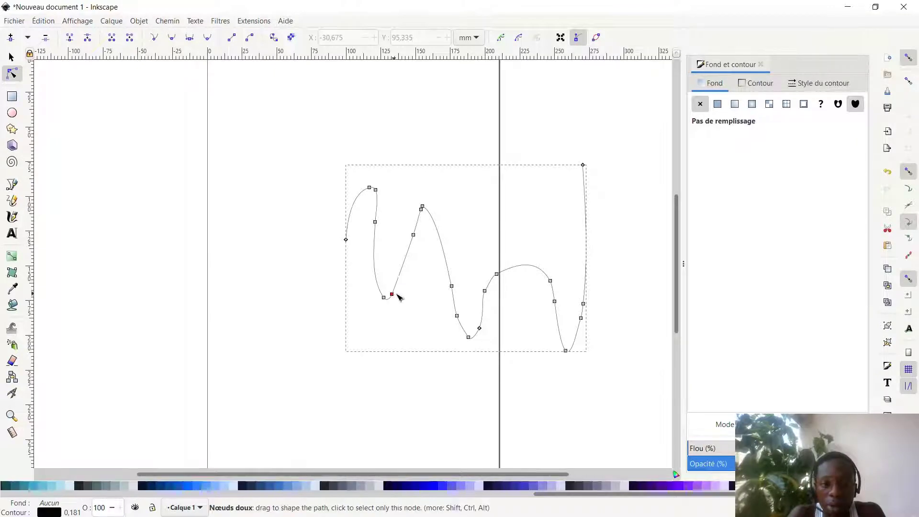
pyautogui.moveTo(396, 294); pyautogui.dragTo(423, 294)
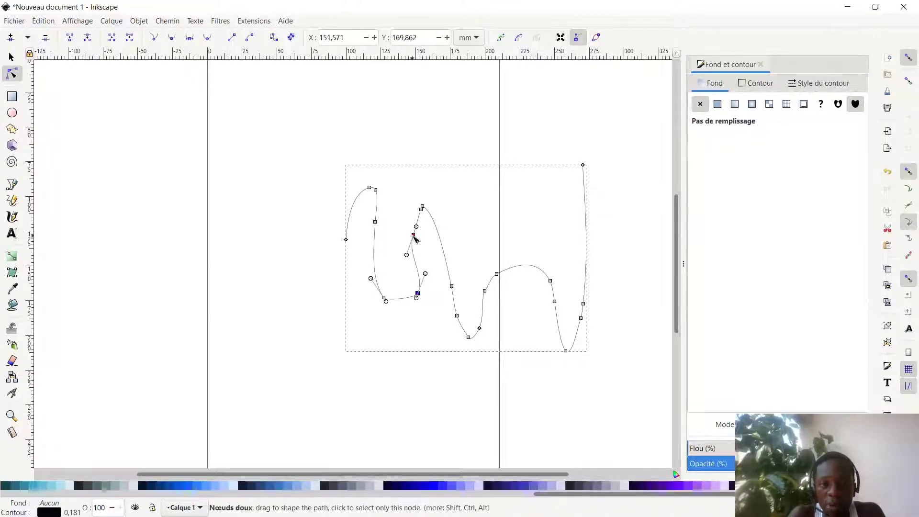
pyautogui.moveTo(414, 238); pyautogui.dragTo(397, 222)
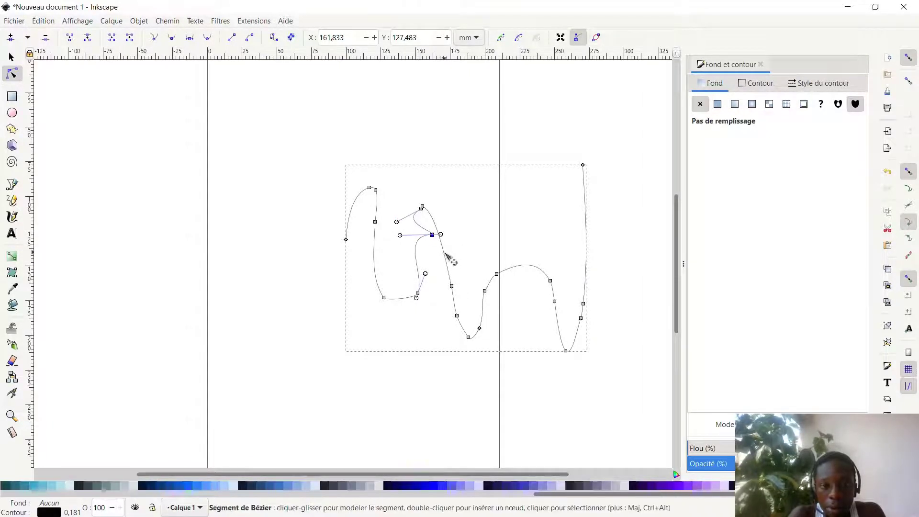
pyautogui.moveTo(447, 256); pyautogui.dragTo(479, 246)
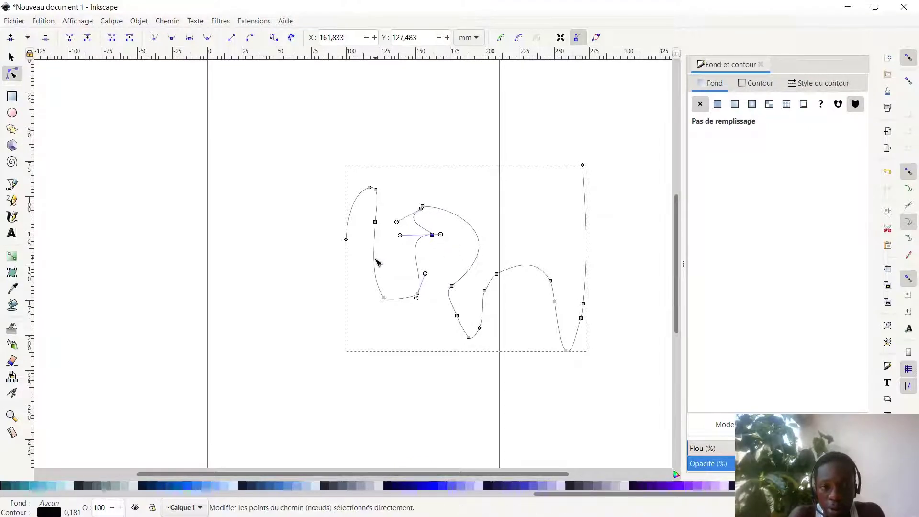
pyautogui.moveTo(375, 259); pyautogui.dragTo(307, 207)
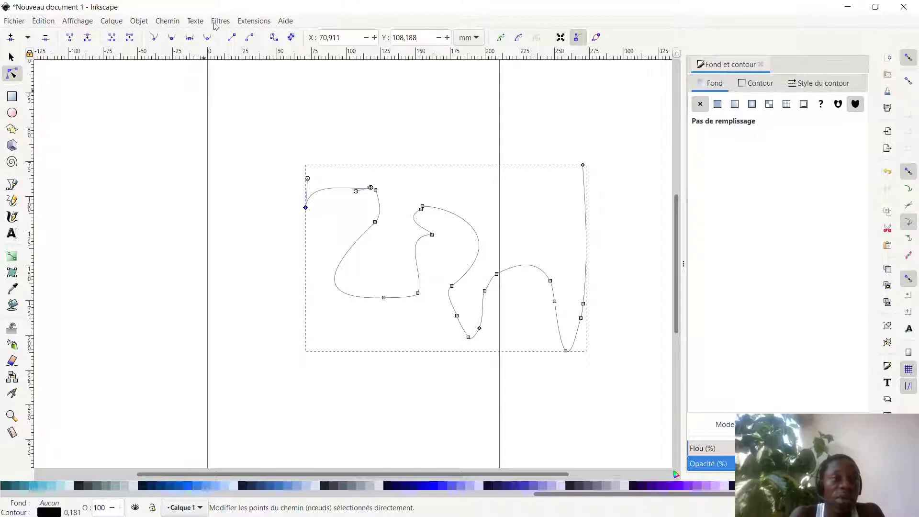
# Step: Simplify the reshaped freehand path and delete it from the canvas
pyautogui.click(13, 57)
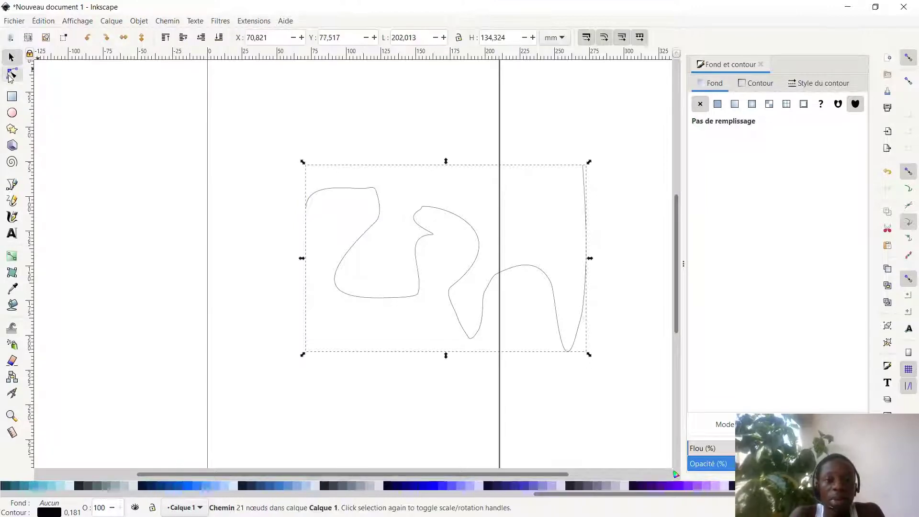
pyautogui.click(12, 73)
pyautogui.click(163, 21)
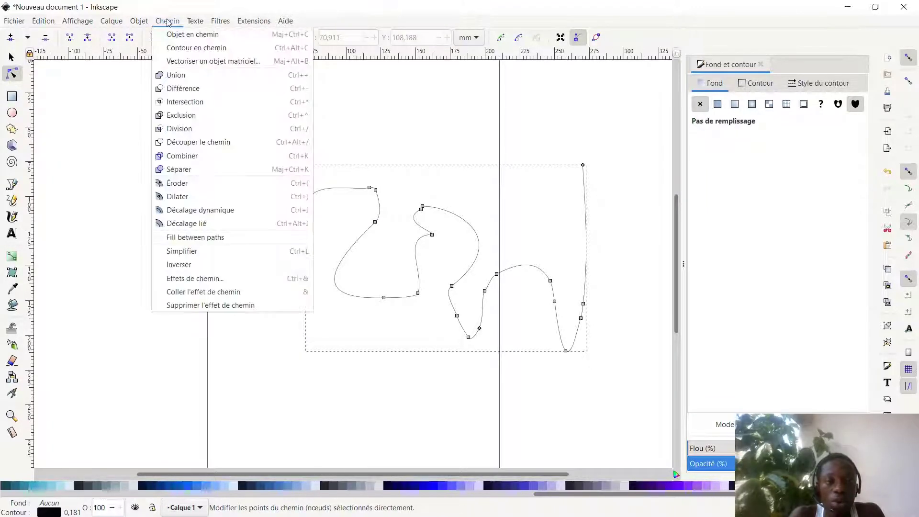
pyautogui.click(191, 256)
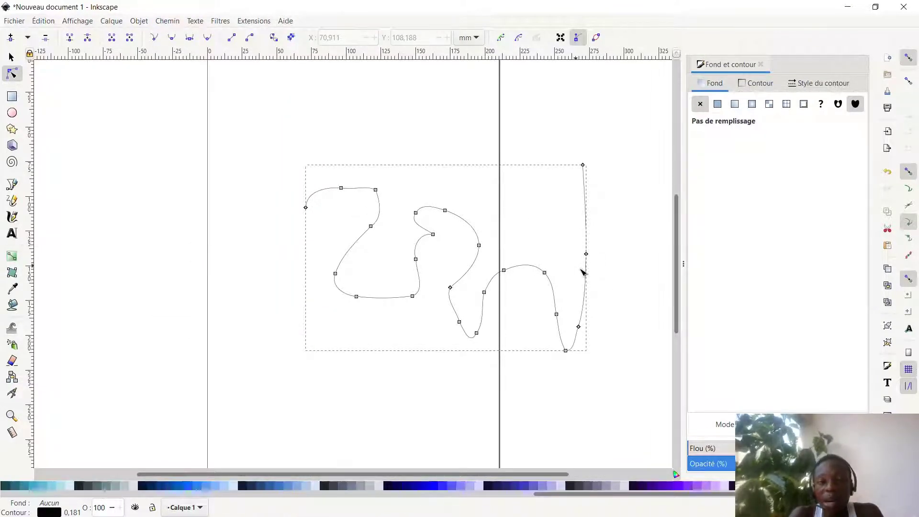
pyautogui.click(17, 58)
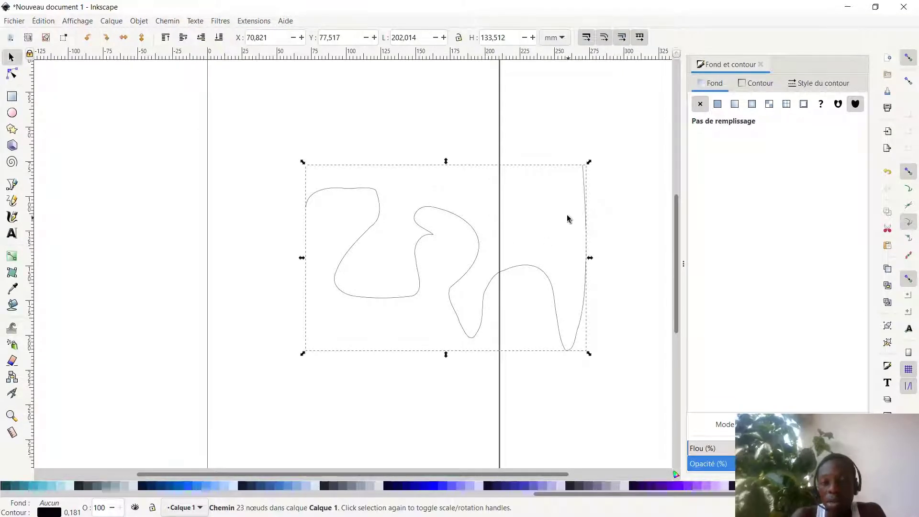
pyautogui.press('Delete')
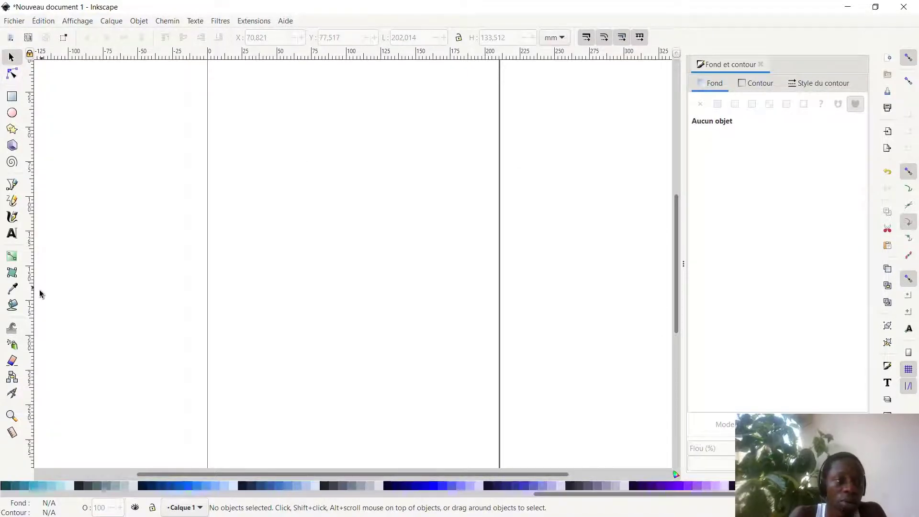
# Step: Draw a new wavy freehand line across the page's left edge with the Pencil tool and simplify its nodes
pyautogui.click(10, 203)
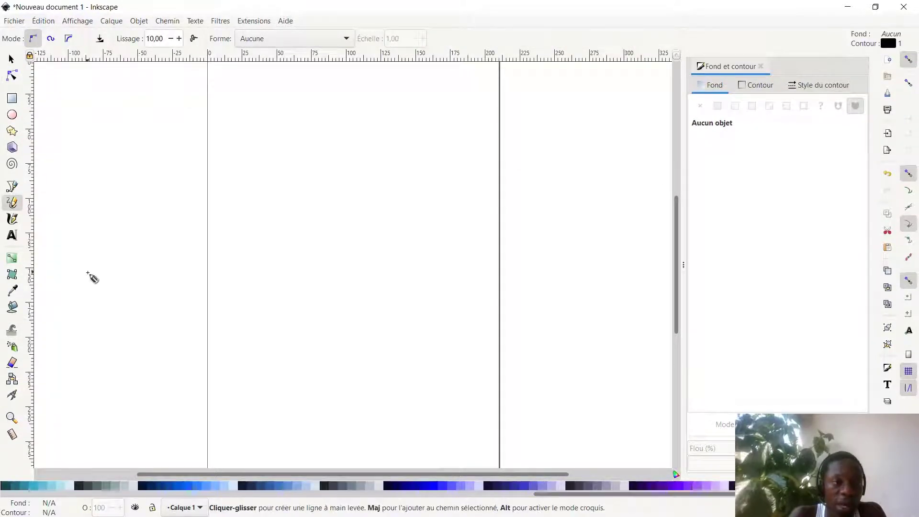
pyautogui.moveTo(87, 272)
pyautogui.mouseDown()
pyautogui.moveTo(118, 210)
pyautogui.moveTo(157, 289)
pyautogui.moveTo(182, 203)
pyautogui.moveTo(200, 212)
pyautogui.moveTo(218, 294)
pyautogui.moveTo(263, 299)
pyautogui.moveTo(291, 287)
pyautogui.moveTo(292, 237)
pyautogui.moveTo(303, 220)
pyautogui.moveTo(324, 234)
pyautogui.moveTo(333, 303)
pyautogui.moveTo(349, 305)
pyautogui.moveTo(391, 284)
pyautogui.moveTo(383, 263)
pyautogui.moveTo(415, 174)
pyautogui.mouseUp()
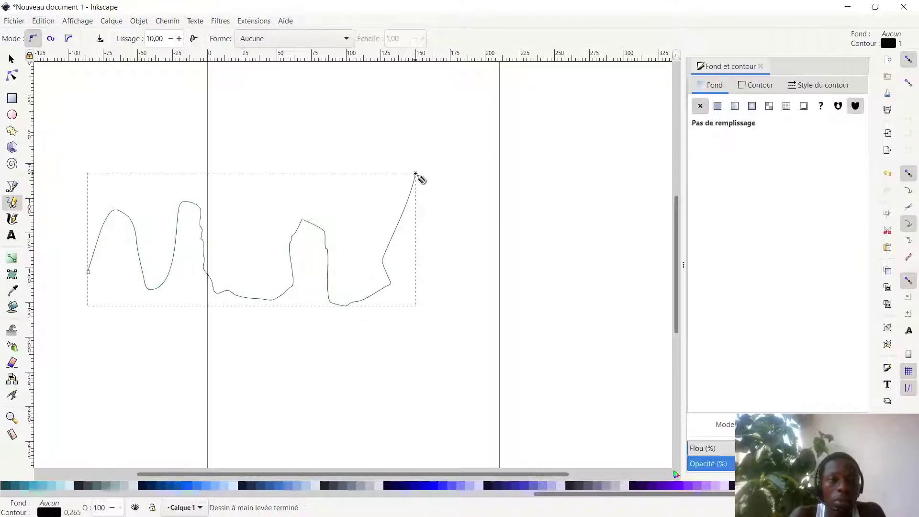
pyautogui.click(12, 76)
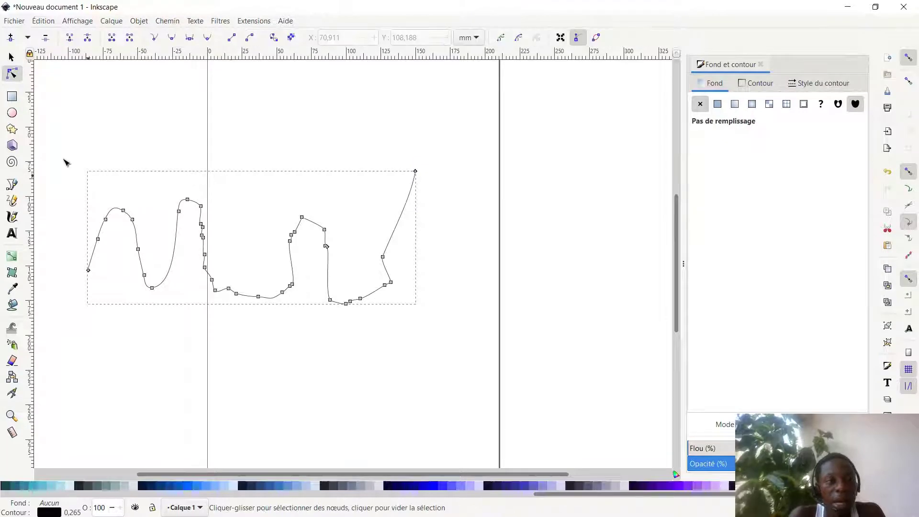
pyautogui.click(168, 20)
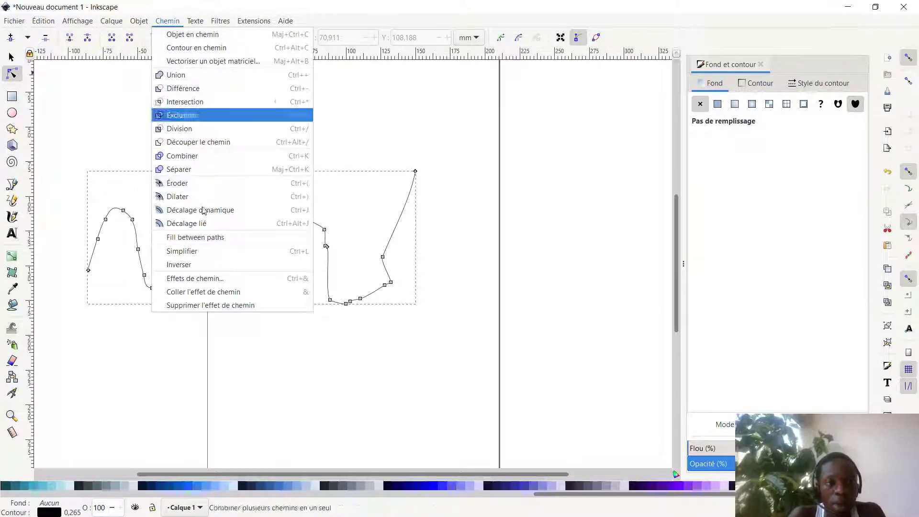
pyautogui.click(191, 253)
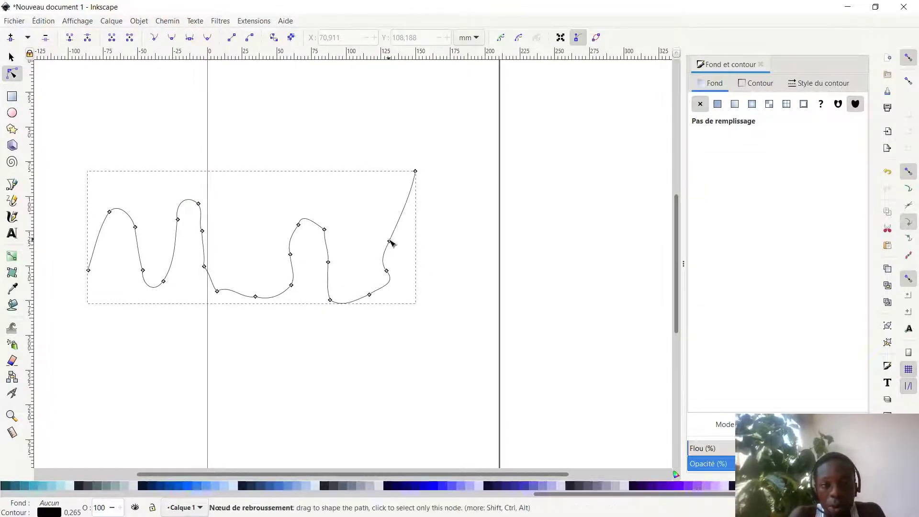
# Step: Reshape the line's right end by moving its last two nodes and bending the adjoining segments into two rounded lobes
pyautogui.moveTo(390, 241); pyautogui.dragTo(486, 218)
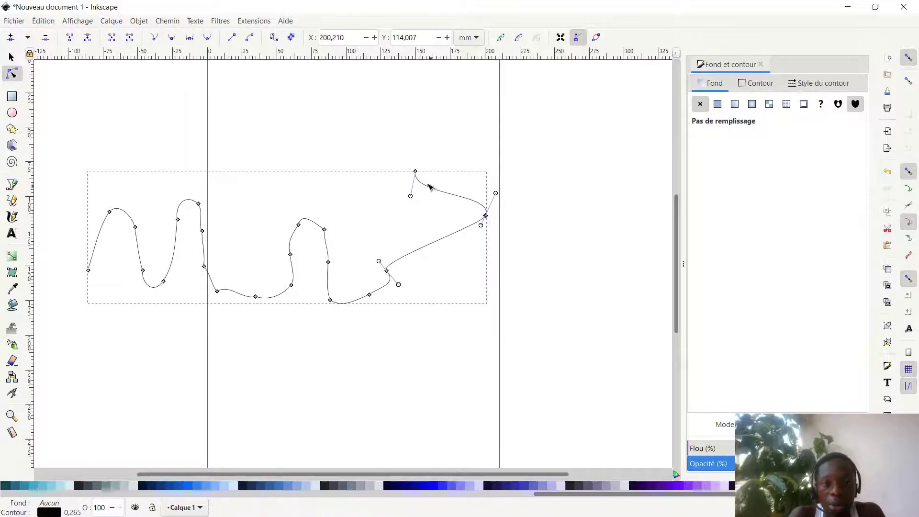
pyautogui.moveTo(415, 170); pyautogui.dragTo(372, 151)
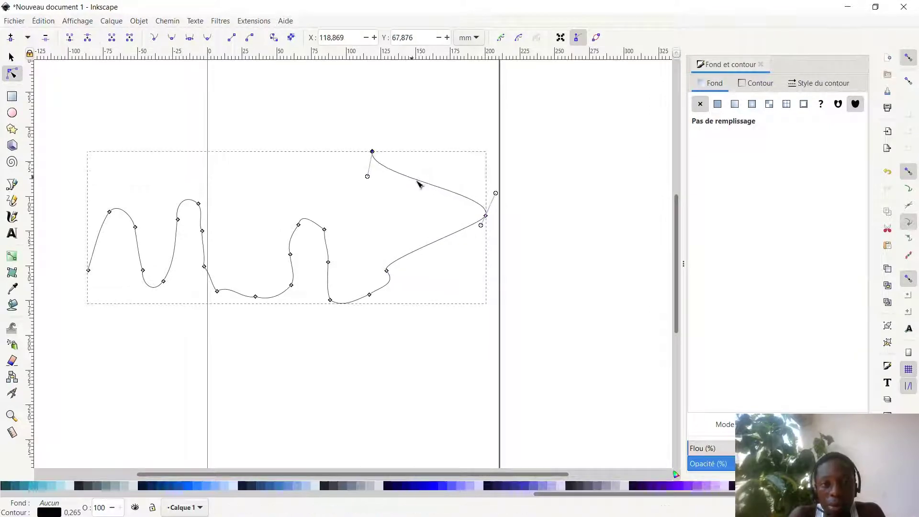
pyautogui.moveTo(416, 180); pyautogui.dragTo(487, 132)
pyautogui.moveTo(429, 253); pyautogui.dragTo(476, 307)
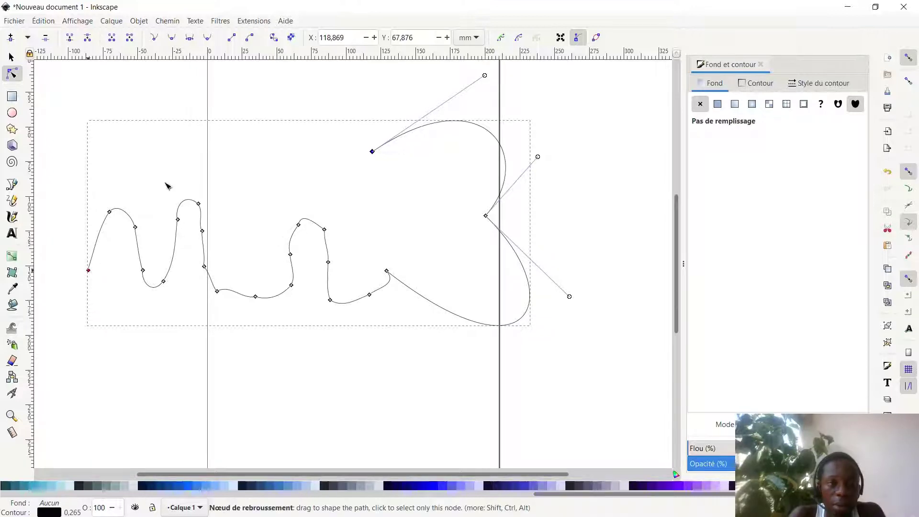
# Step: Close the path by joining its two end nodes, and reshape its upper-left corner, left segment and middle node
pyautogui.moveTo(88, 270); pyautogui.dragTo(372, 151)
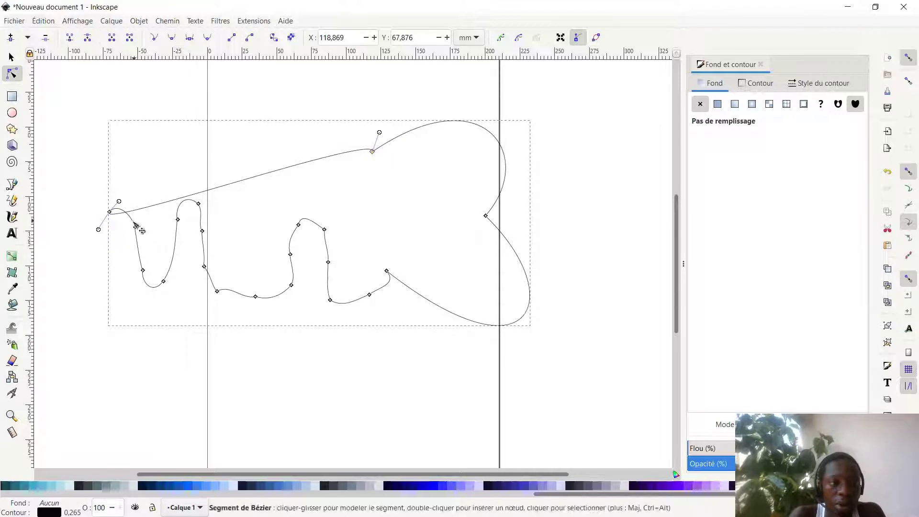
pyautogui.moveTo(111, 312); pyautogui.dragTo(110, 326)
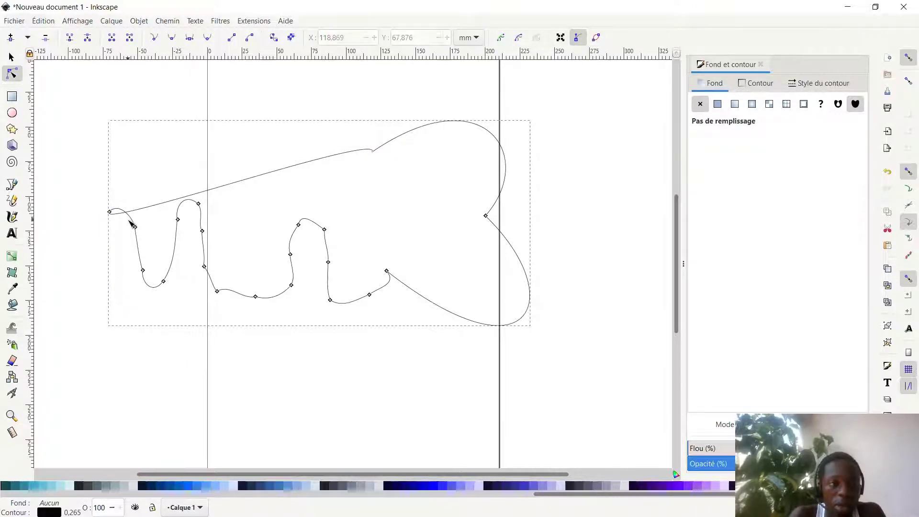
pyautogui.moveTo(123, 215); pyautogui.dragTo(126, 303)
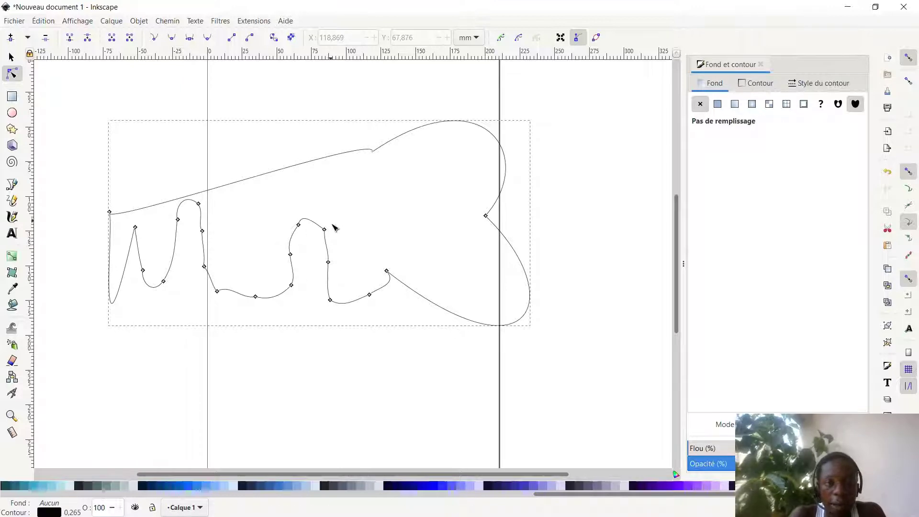
pyautogui.moveTo(325, 230); pyautogui.dragTo(396, 191)
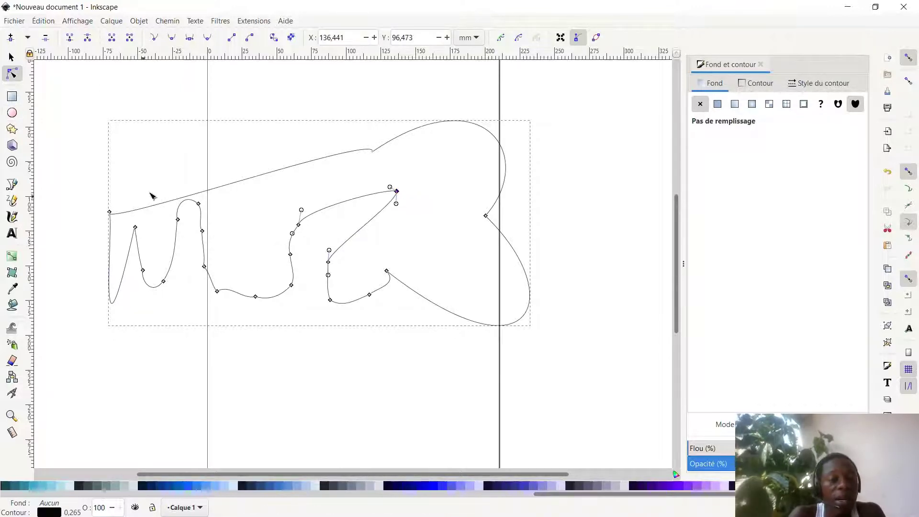
pyautogui.moveTo(114, 213); pyautogui.dragTo(90, 139)
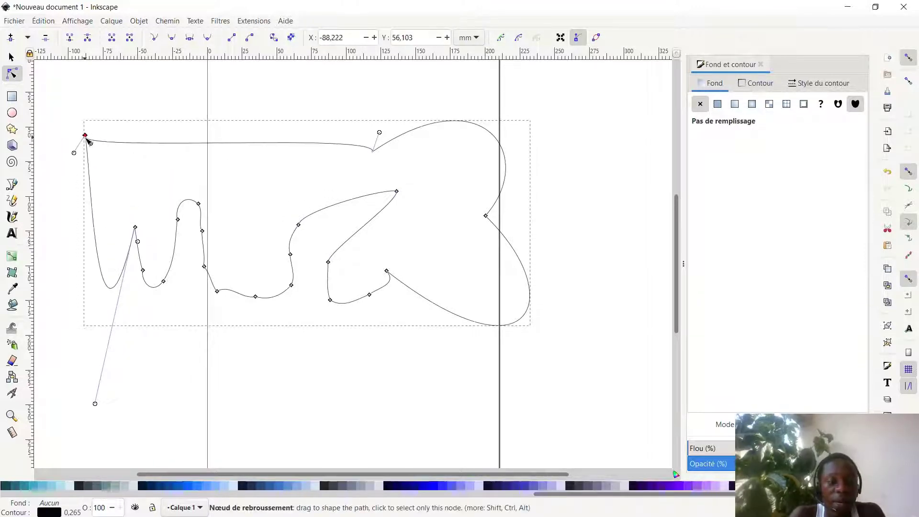
# Step: Fill the closed shape with the dark brown palette colour 554400
pyautogui.scroll(5, 254, 491)
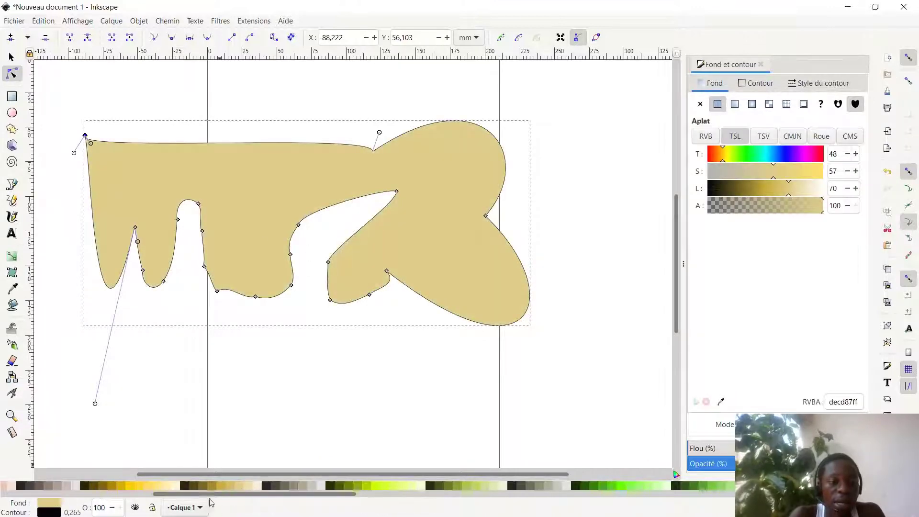
pyautogui.click(87, 486)
pyautogui.click(139, 484)
pyautogui.click(122, 487)
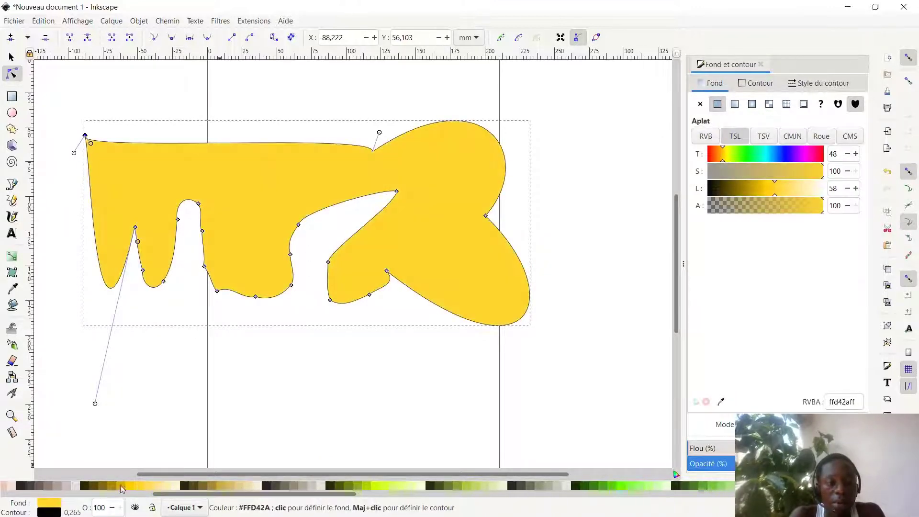
pyautogui.click(96, 489)
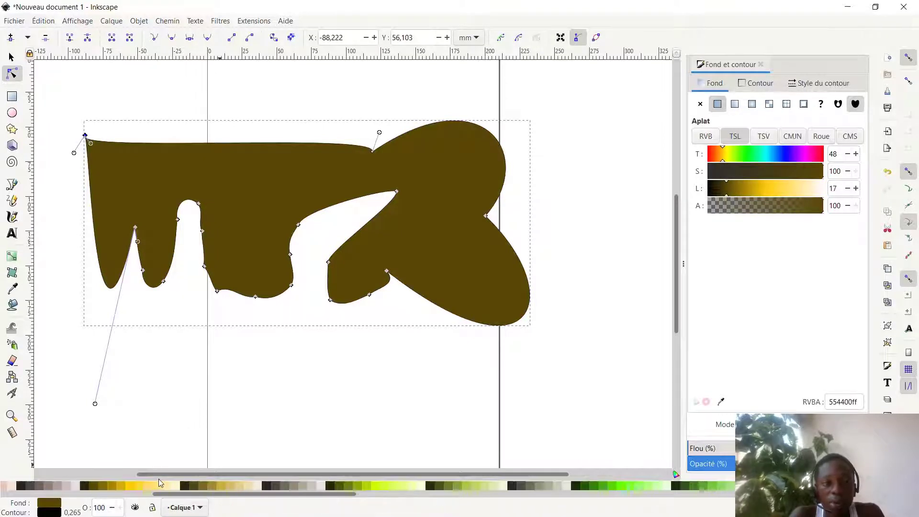
# Step: Open the stroke style settings for the closed brown shape
pyautogui.click(139, 20)
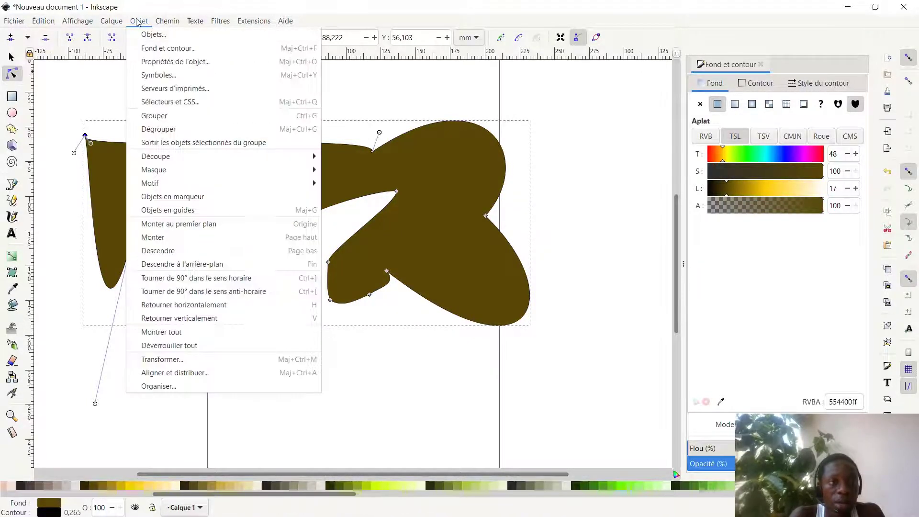
pyautogui.click(168, 62)
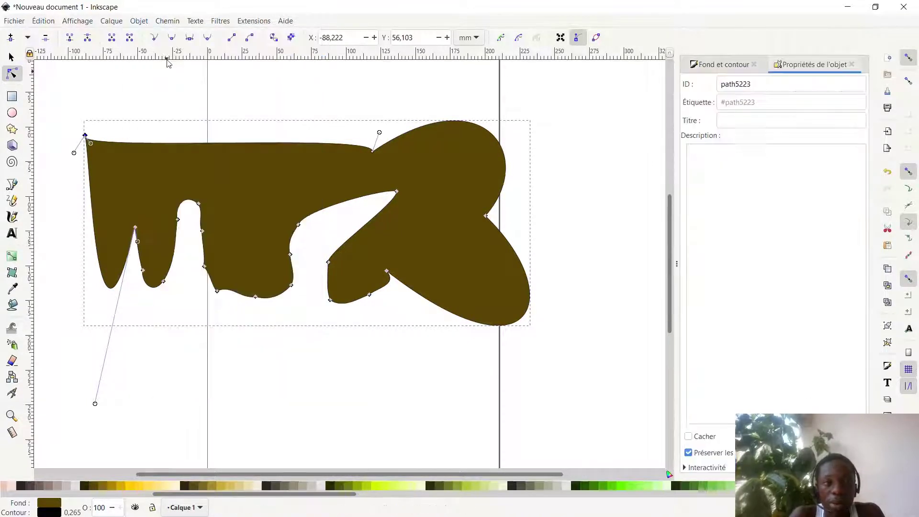
pyautogui.click(140, 20)
pyautogui.click(157, 45)
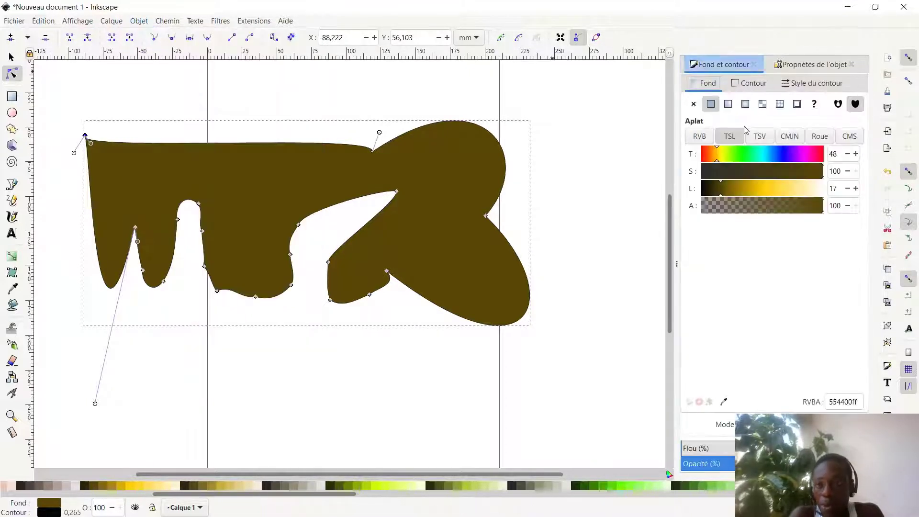
pyautogui.click(754, 84)
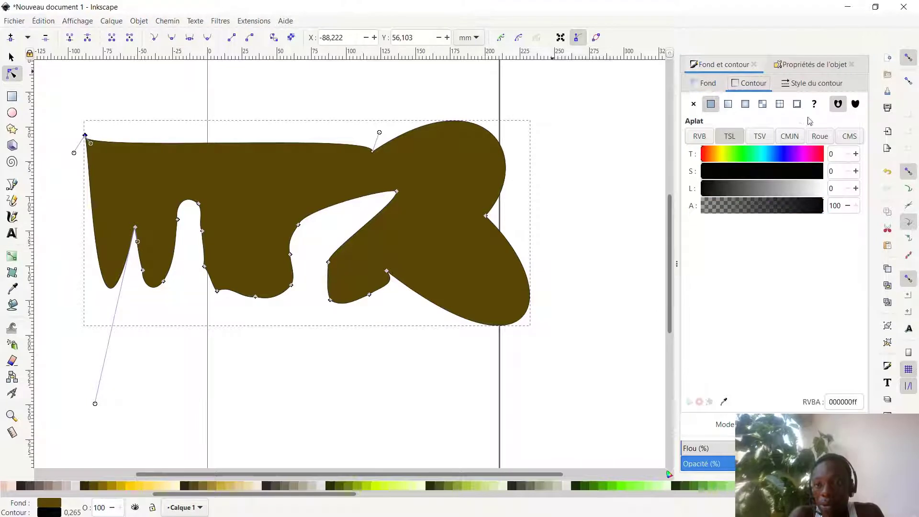
pyautogui.click(794, 84)
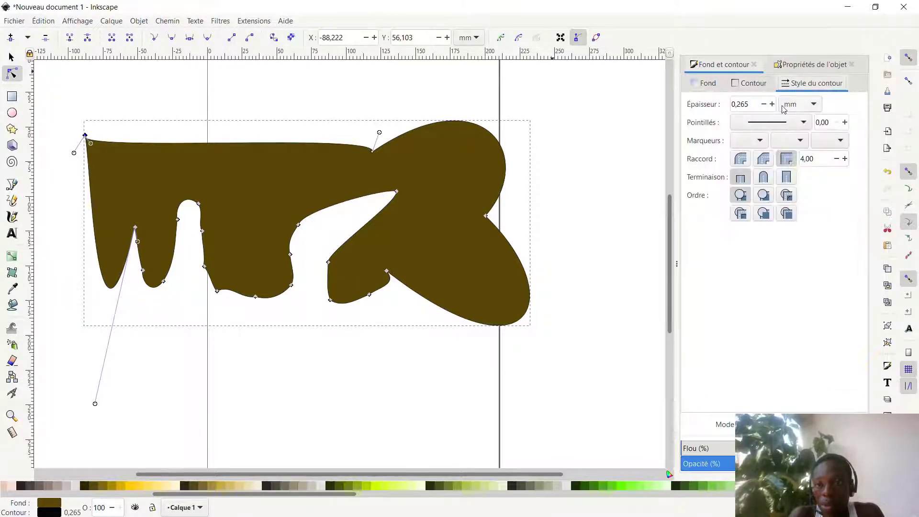
# Step: Try stroke widths of 11.865 mm and 1000 mm on the shape, and undo the 1000 mm width
pyautogui.click(772, 104)
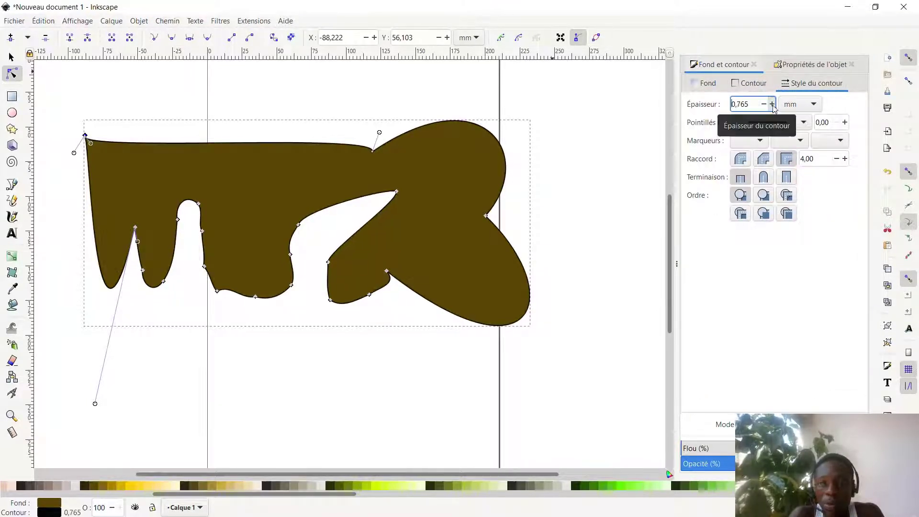
pyautogui.click(772, 104)
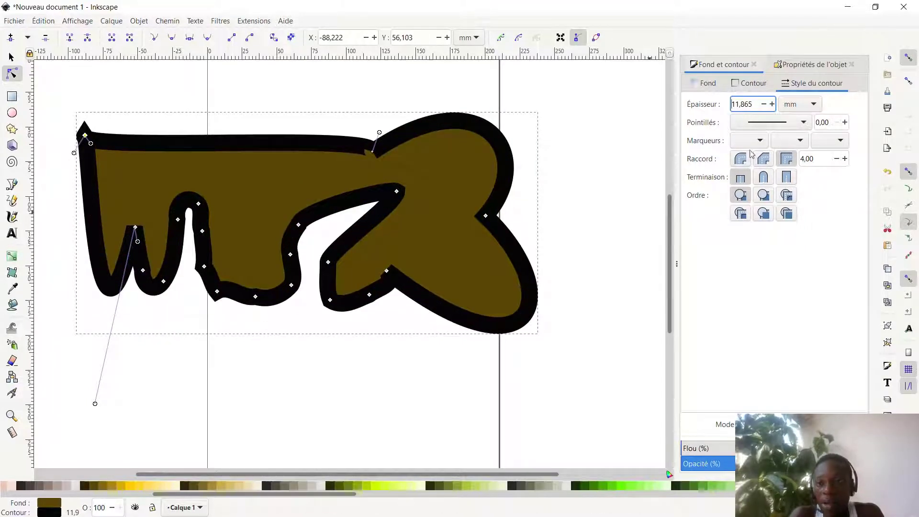
pyautogui.rightClick(771, 104)
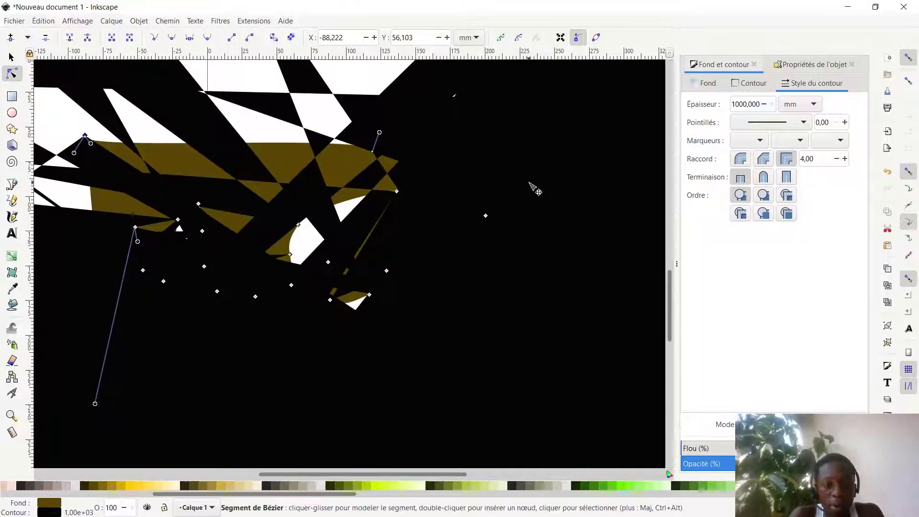
pyautogui.hotkey('ctrl', 'z')
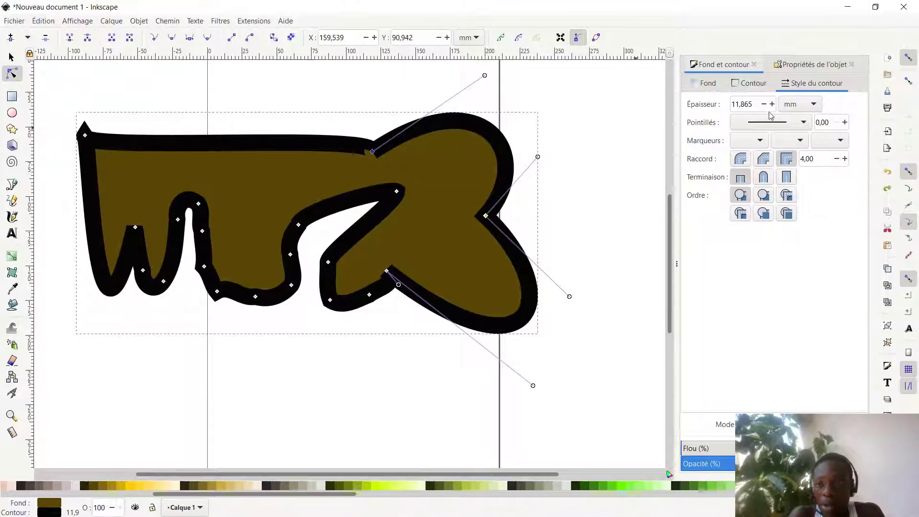
# Step: Set the shape's stroke width to 2 mm
pyautogui.click(755, 102)
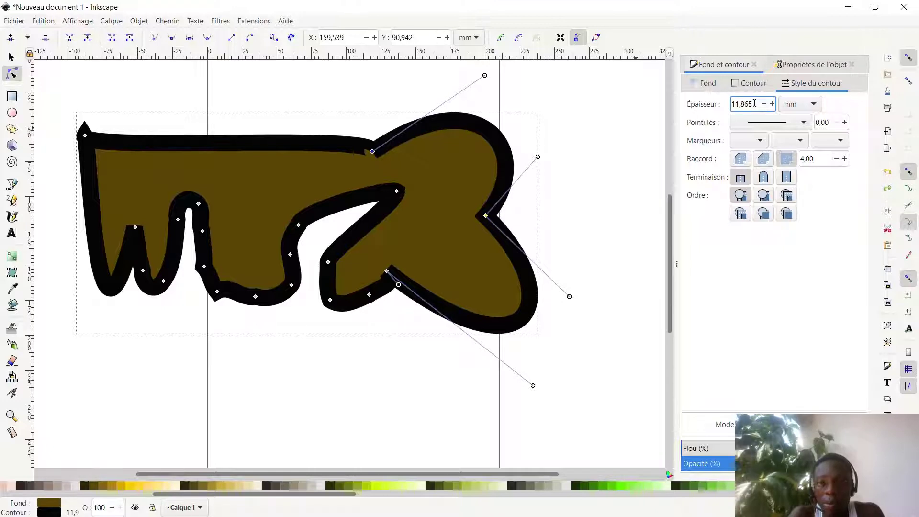
pyautogui.moveTo(753, 103); pyautogui.dragTo(710, 103)
pyautogui.write('1')
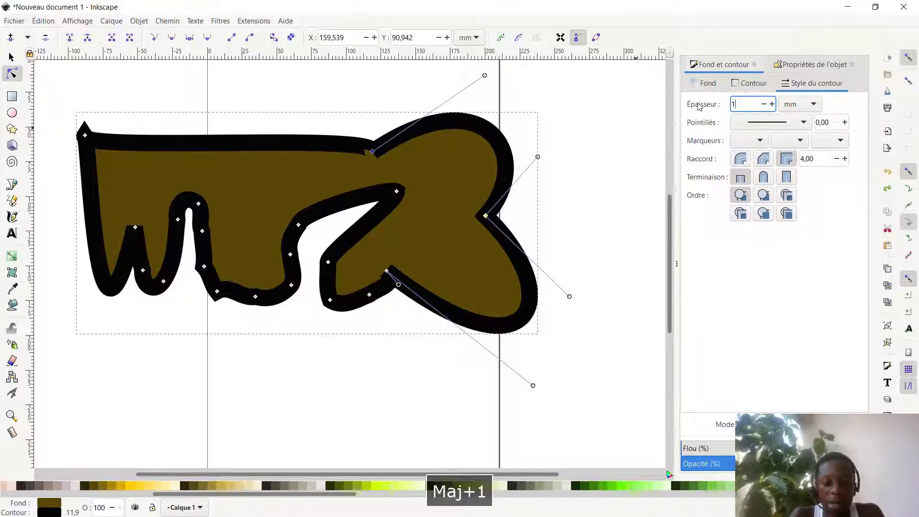
pyautogui.press('BackSpace')
pyautogui.write('2')
pyautogui.press('Return')
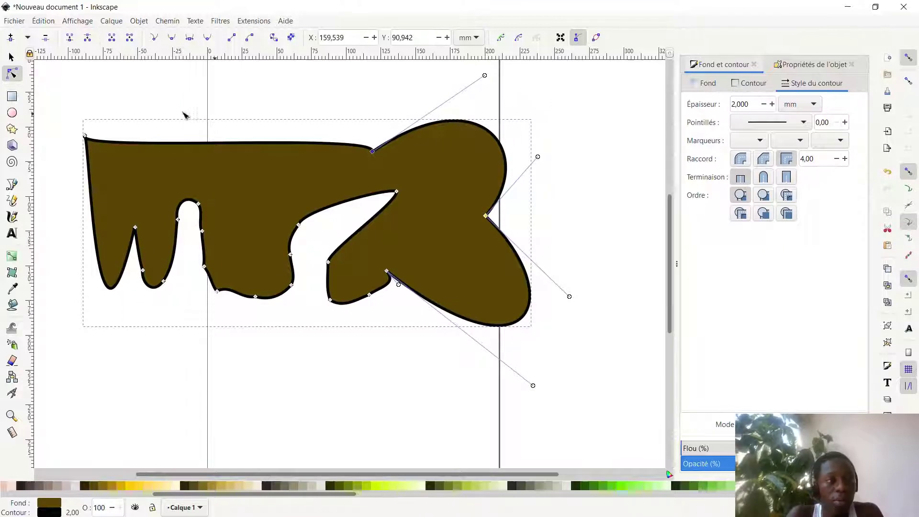
# Step: Select the whole brown shape with the Selector tool and delete it
pyautogui.click(12, 58)
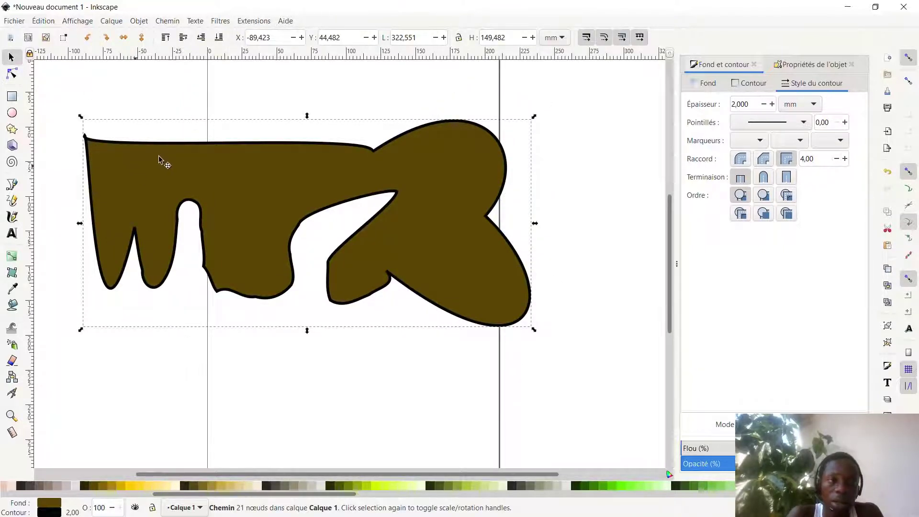
pyautogui.click(334, 187)
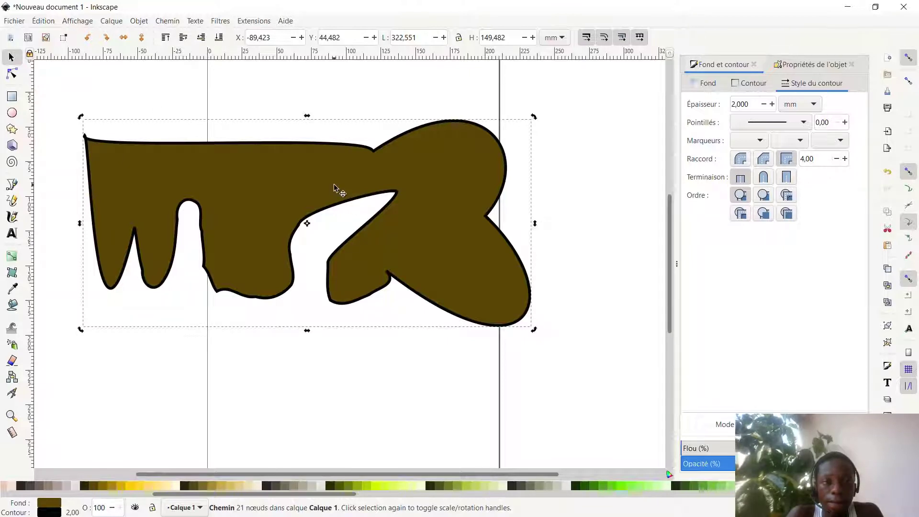
pyautogui.press('Delete')
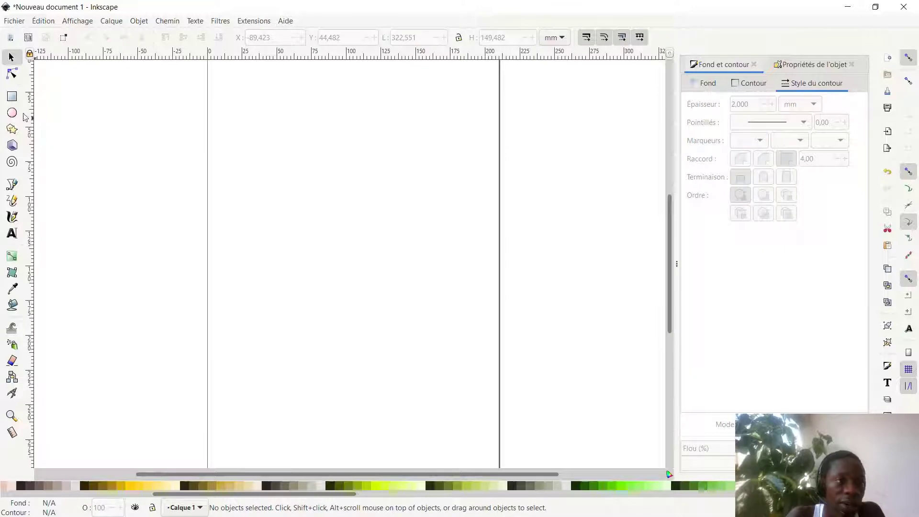
# Step: Draw a wavy freehand line about 355 mm wide and 111 mm tall with the Pencil tool, and display its nodes
pyautogui.click(12, 202)
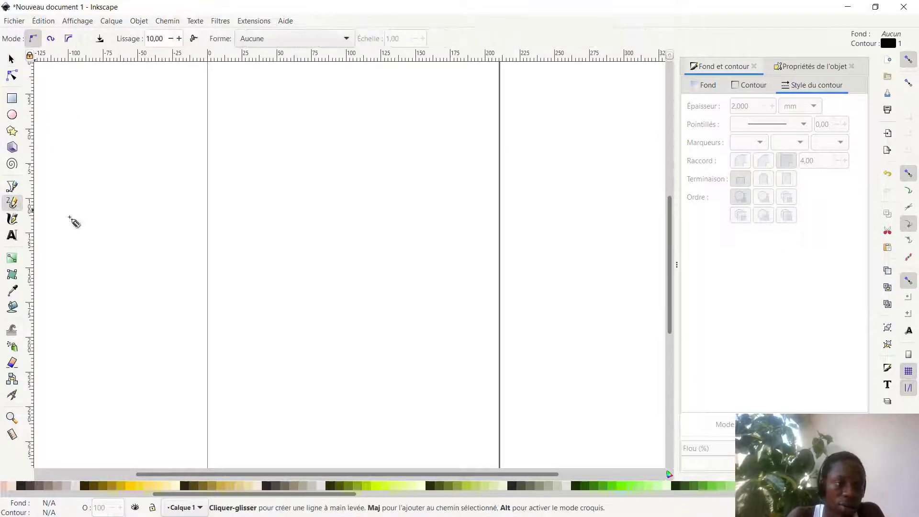
pyautogui.moveTo(71, 252)
pyautogui.mouseDown()
pyautogui.moveTo(121, 196)
pyautogui.moveTo(172, 226)
pyautogui.moveTo(228, 149)
pyautogui.moveTo(308, 237)
pyautogui.moveTo(436, 253)
pyautogui.moveTo(507, 172)
pyautogui.moveTo(556, 160)
pyautogui.moveTo(271, 104)
pyautogui.mouseUp()
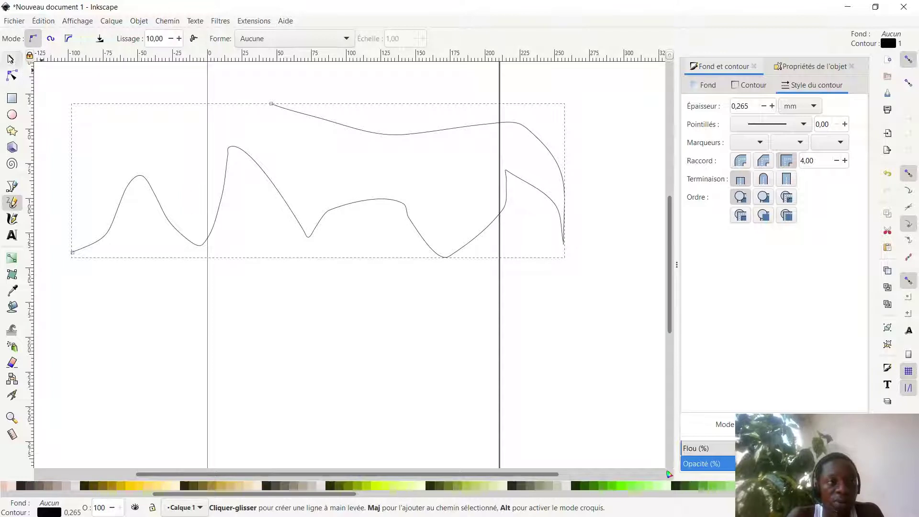
pyautogui.click(13, 74)
pyautogui.click(11, 58)
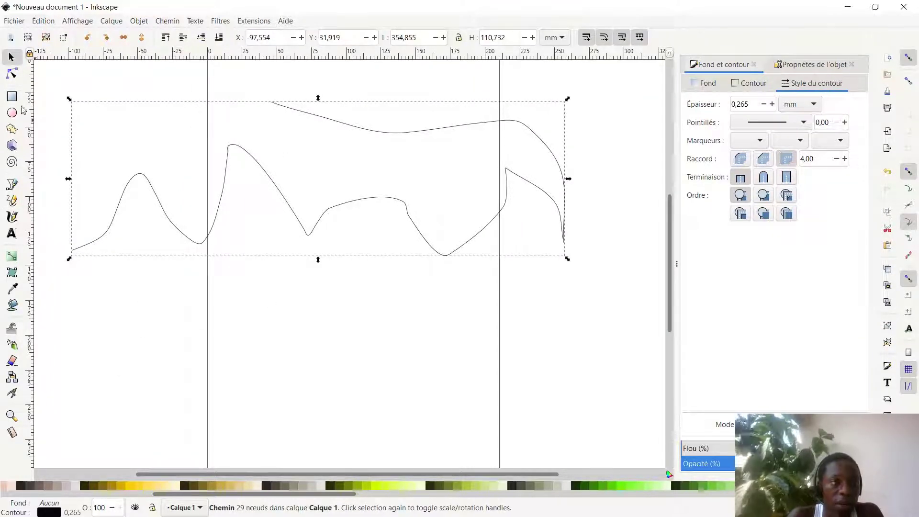
pyautogui.click(12, 74)
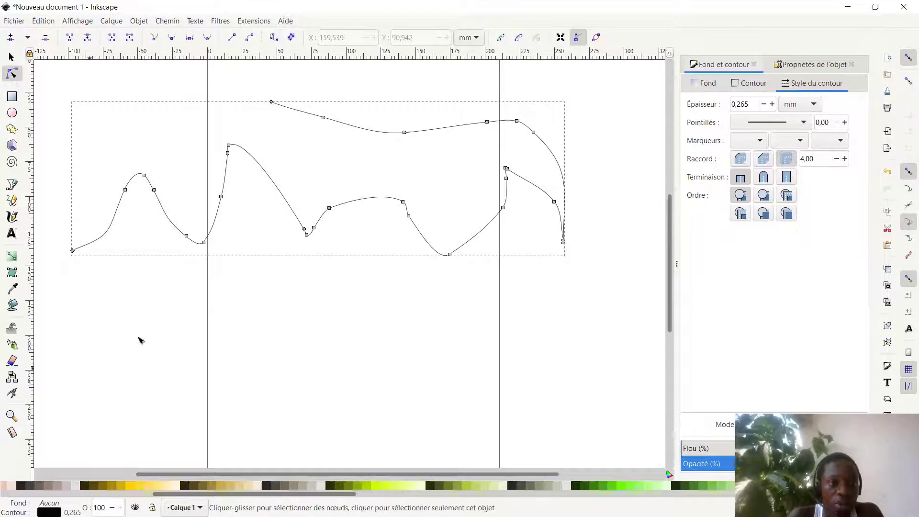
pyautogui.moveTo(89, 369); pyautogui.dragTo(336, 356)
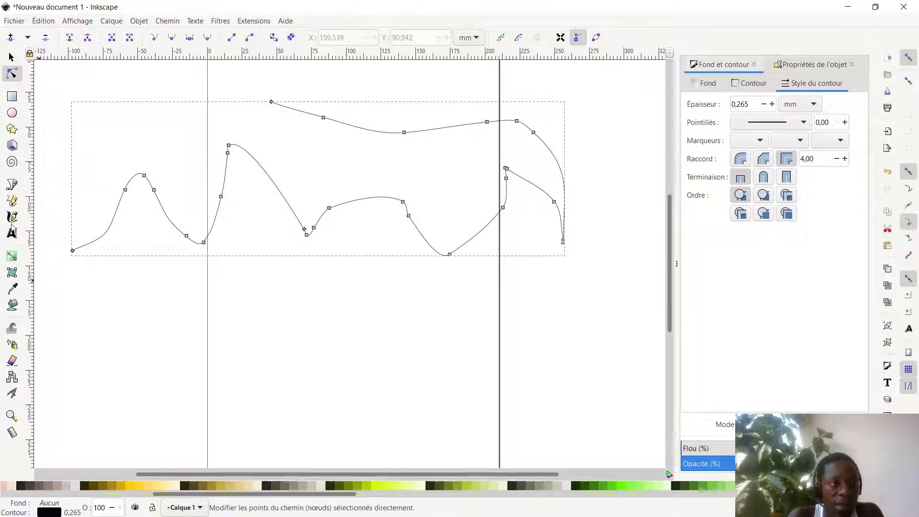
# Step: Set the Pencil tool's smoothing to 60 and draw three freehand test lines below, beside and above the first line
pyautogui.click(14, 200)
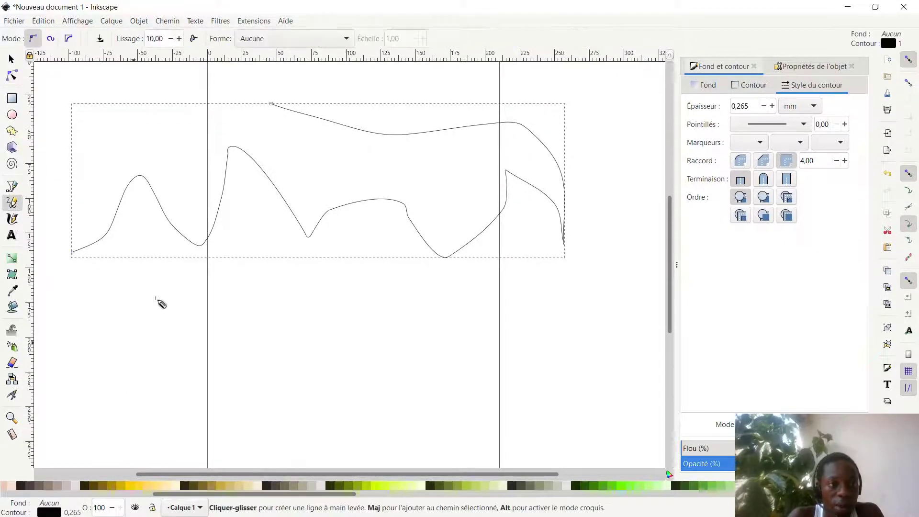
pyautogui.doubleClick(160, 39)
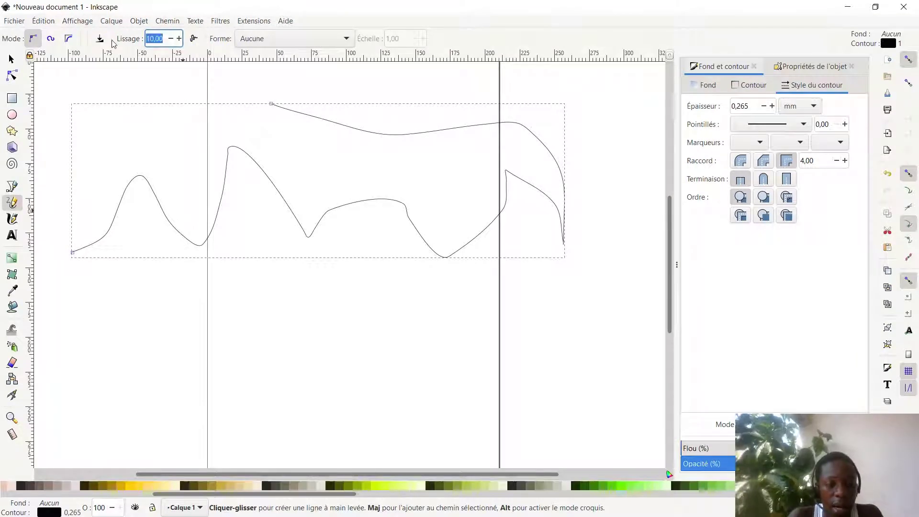
pyautogui.write('6')
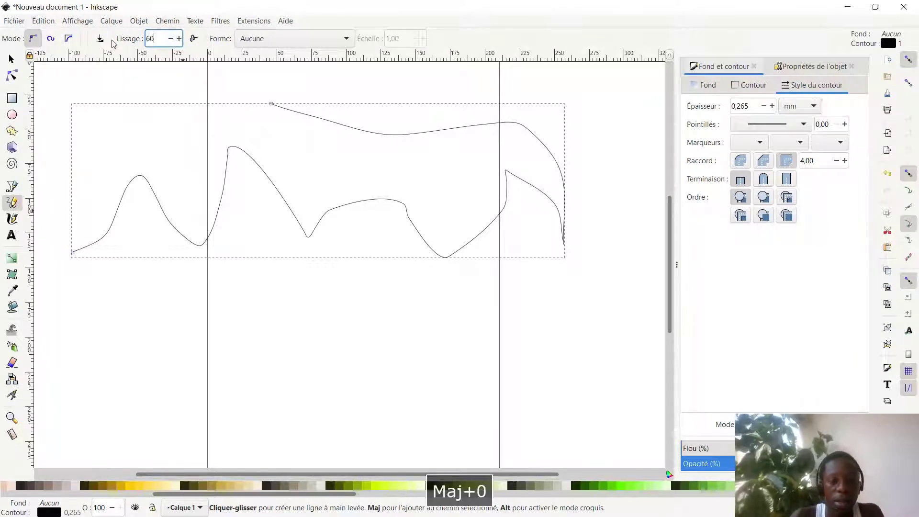
pyautogui.write('0')
pyautogui.press('Return')
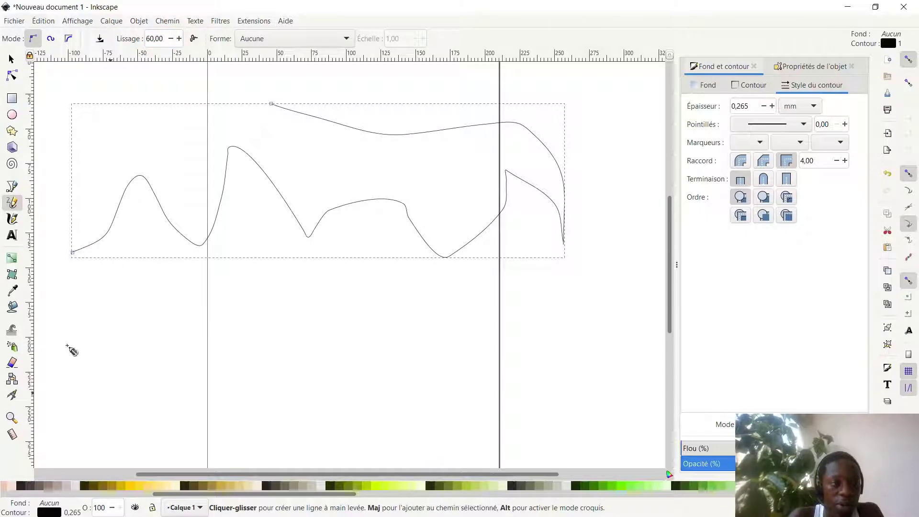
pyautogui.moveTo(106, 347)
pyautogui.mouseDown()
pyautogui.moveTo(152, 443)
pyautogui.moveTo(191, 380)
pyautogui.moveTo(298, 336)
pyautogui.moveTo(501, 404)
pyautogui.moveTo(348, 328)
pyautogui.moveTo(214, 350)
pyautogui.moveTo(213, 324)
pyautogui.mouseUp()
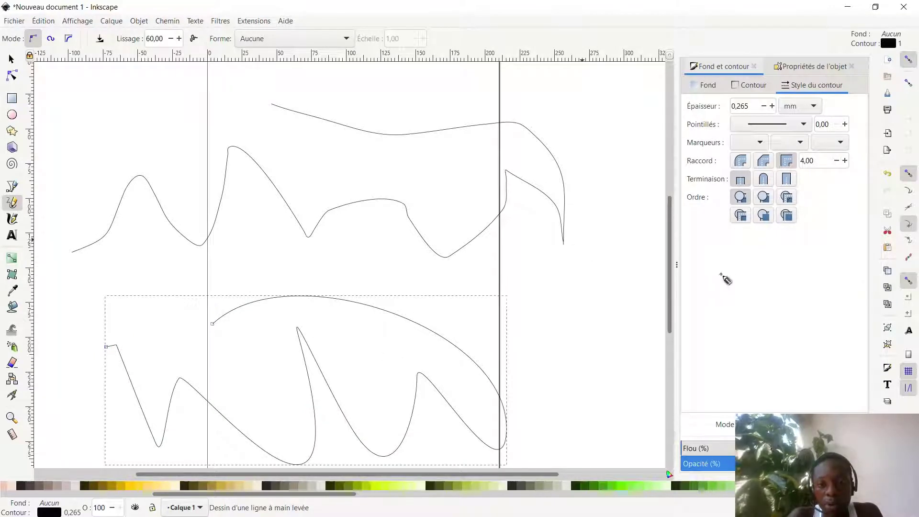
pyautogui.moveTo(581, 239)
pyautogui.mouseDown()
pyautogui.moveTo(522, 381)
pyautogui.moveTo(466, 365)
pyautogui.moveTo(518, 321)
pyautogui.moveTo(556, 368)
pyautogui.moveTo(567, 312)
pyautogui.mouseUp()
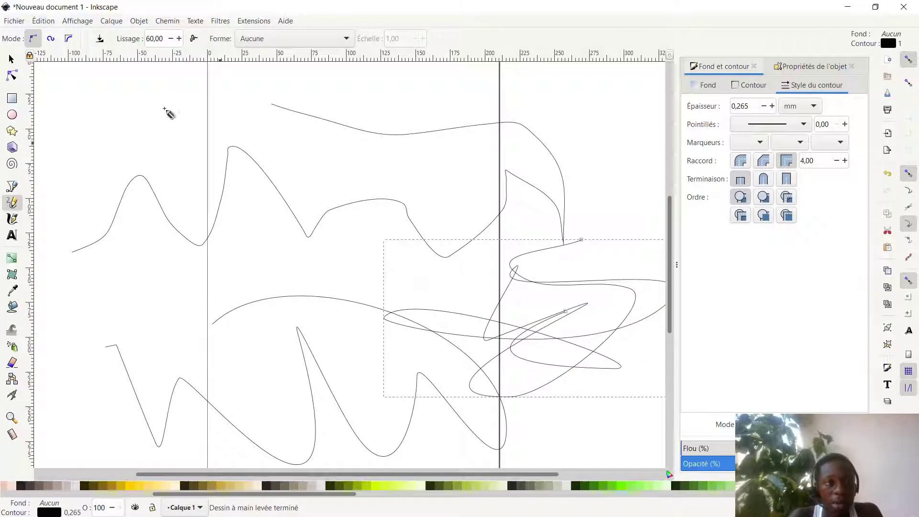
pyautogui.moveTo(89, 133)
pyautogui.mouseDown()
pyautogui.moveTo(99, 115)
pyautogui.moveTo(117, 107)
pyautogui.moveTo(148, 116)
pyautogui.moveTo(211, 179)
pyautogui.moveTo(239, 102)
pyautogui.moveTo(291, 107)
pyautogui.moveTo(418, 69)
pyautogui.moveTo(440, 125)
pyautogui.mouseUp()
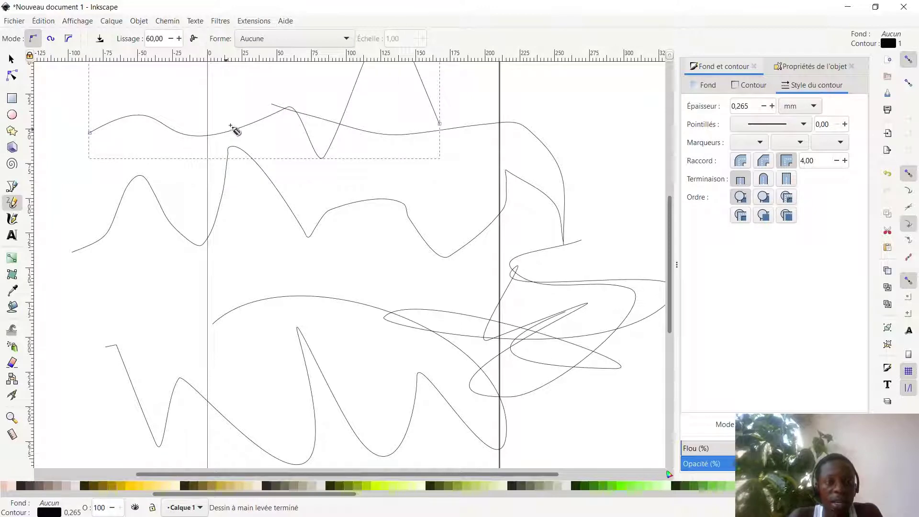
# Step: Delete all the freehand lines and draw one long rising line across the page with Pencil smoothing set to 100
pyautogui.hotkey('ctrl', 'a')
pyautogui.press('Delete')
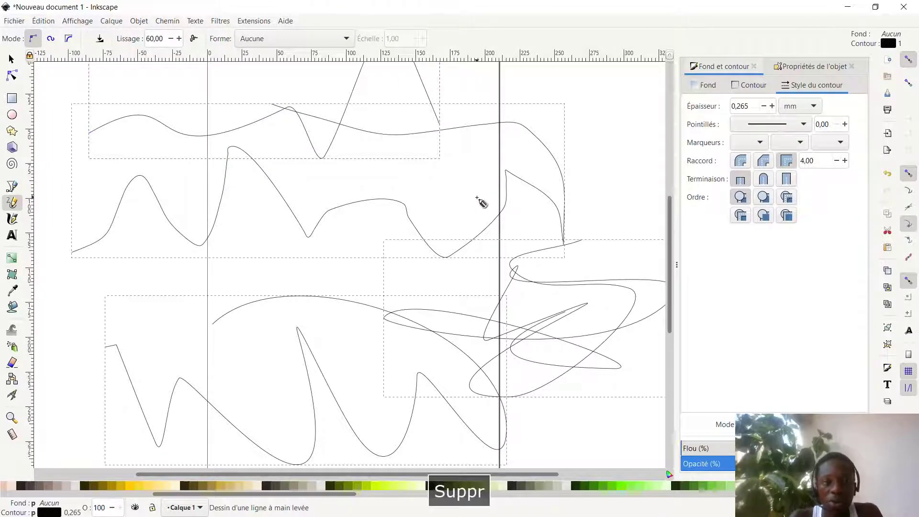
pyautogui.click(163, 38)
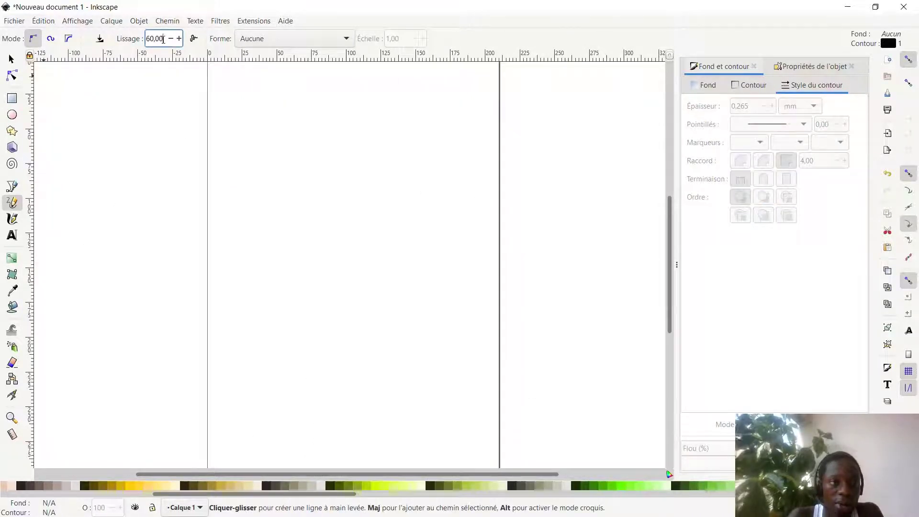
pyautogui.write('100')
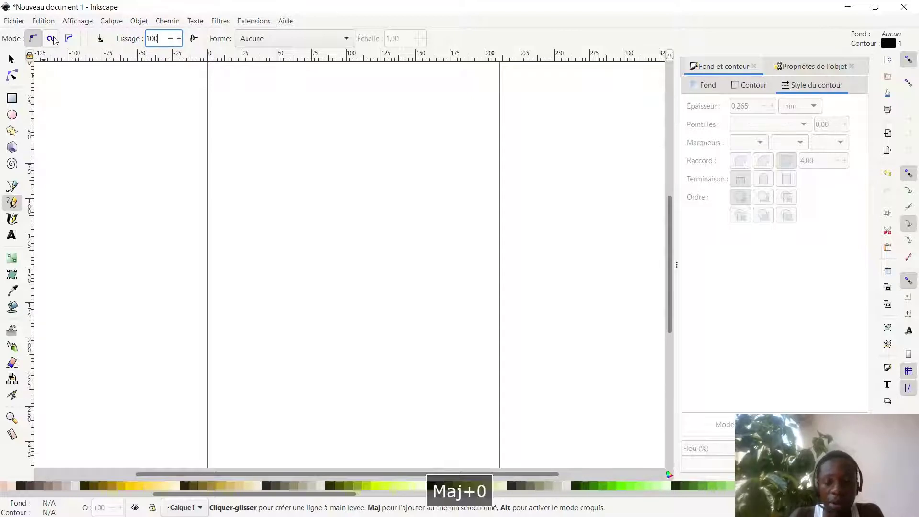
pyautogui.press('Return')
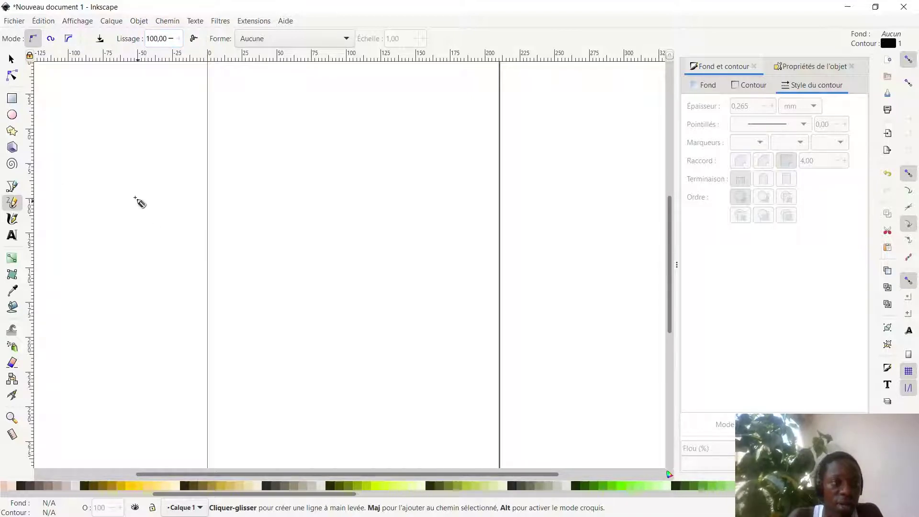
pyautogui.moveTo(81, 333)
pyautogui.mouseDown()
pyautogui.moveTo(124, 176)
pyautogui.moveTo(161, 348)
pyautogui.moveTo(182, 166)
pyautogui.moveTo(283, 431)
pyautogui.moveTo(270, 196)
pyautogui.moveTo(419, 112)
pyautogui.moveTo(511, 340)
pyautogui.moveTo(547, 204)
pyautogui.moveTo(622, 271)
pyautogui.moveTo(687, 239)
pyautogui.moveTo(663, 163)
pyautogui.mouseUp()
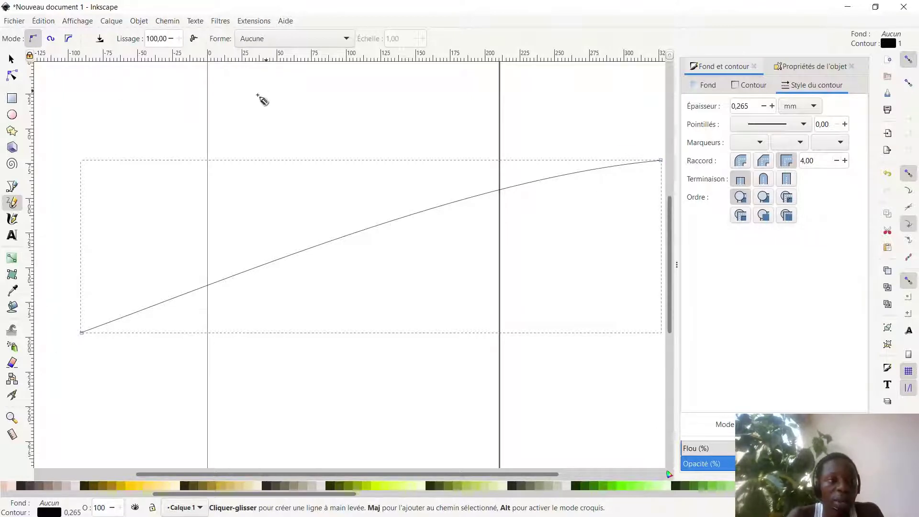
# Step: Draw an ellipse with radii of about 31 mm and 25 mm above the line, and activate the Node tool on it
pyautogui.click(12, 115)
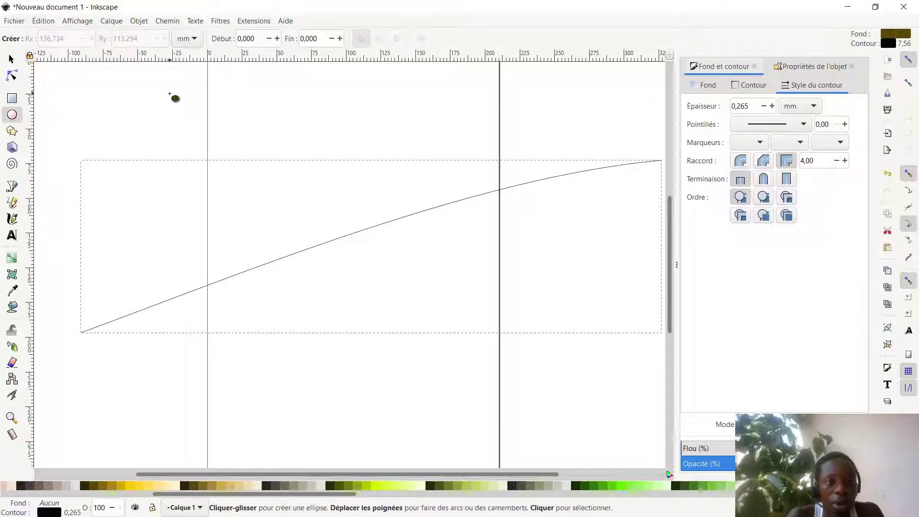
pyautogui.moveTo(168, 93); pyautogui.dragTo(257, 163)
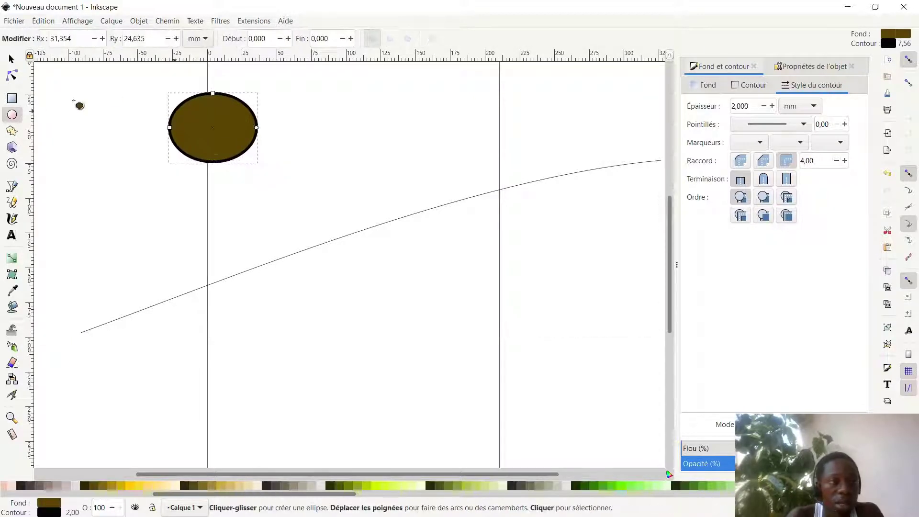
pyautogui.click(12, 75)
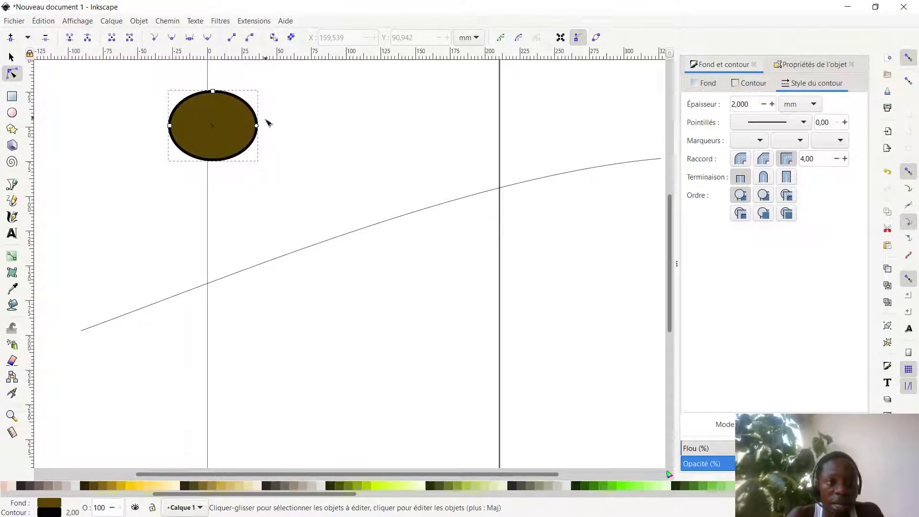
# Step: Convert the ellipse to a path, and drag its lower node and far-left side to stretch it into an elongated shape
pyautogui.moveTo(257, 125); pyautogui.dragTo(224, 116)
pyautogui.click(167, 20)
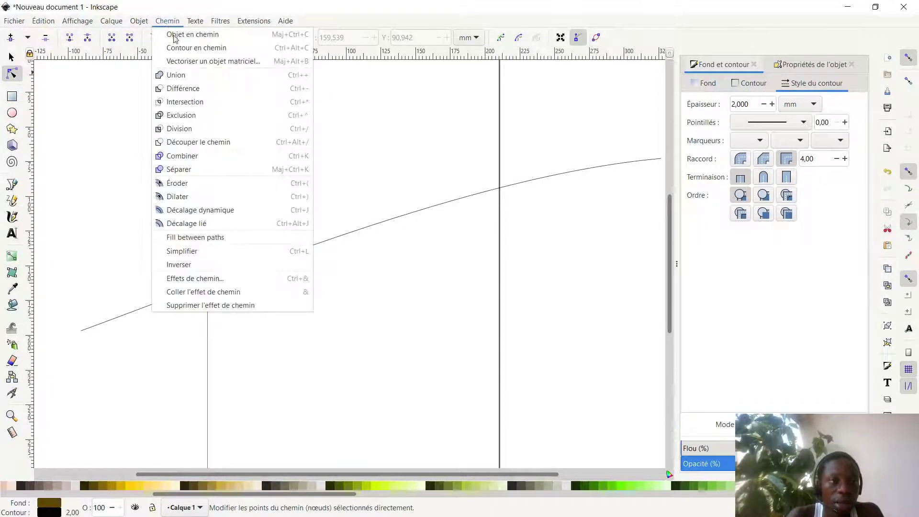
pyautogui.click(175, 32)
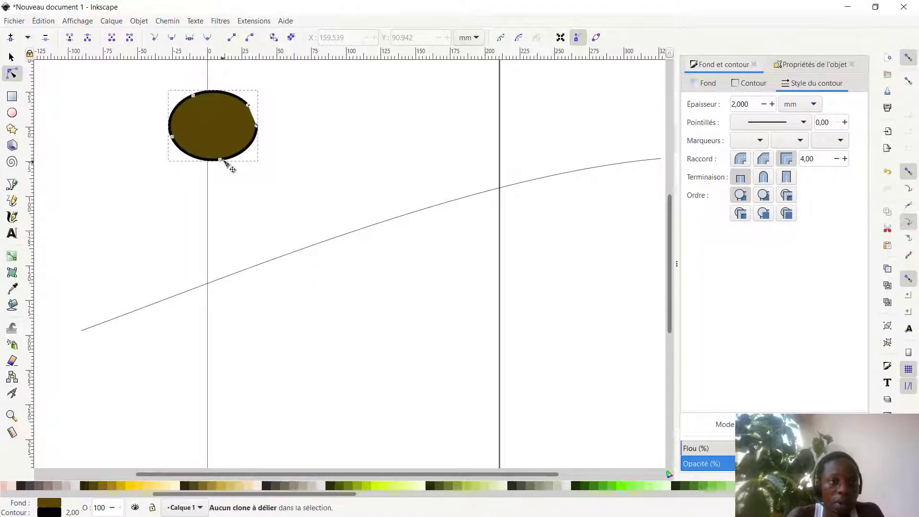
pyautogui.moveTo(219, 160); pyautogui.dragTo(148, 100)
pyautogui.click(148, 100)
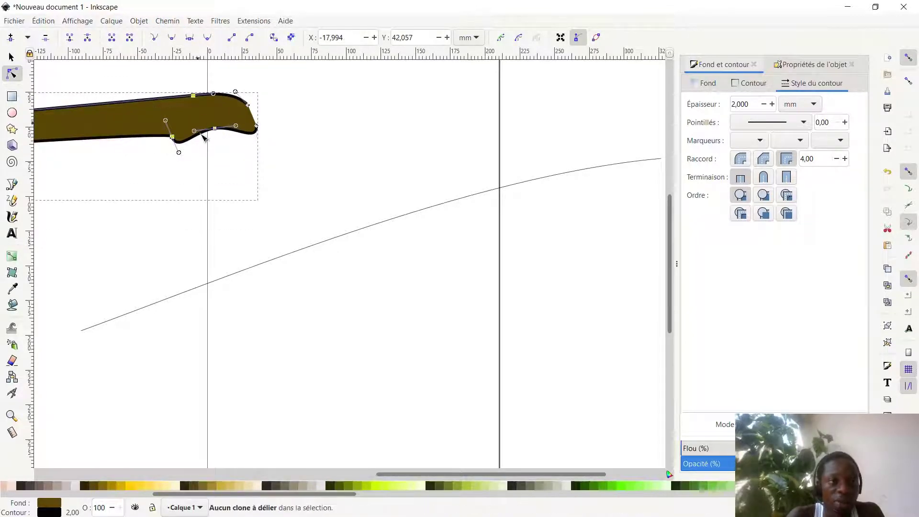
# Step: Insert five nodes along the stretched shape's long edges, three on the lower edge and two on the upper edge
pyautogui.click(130, 137)
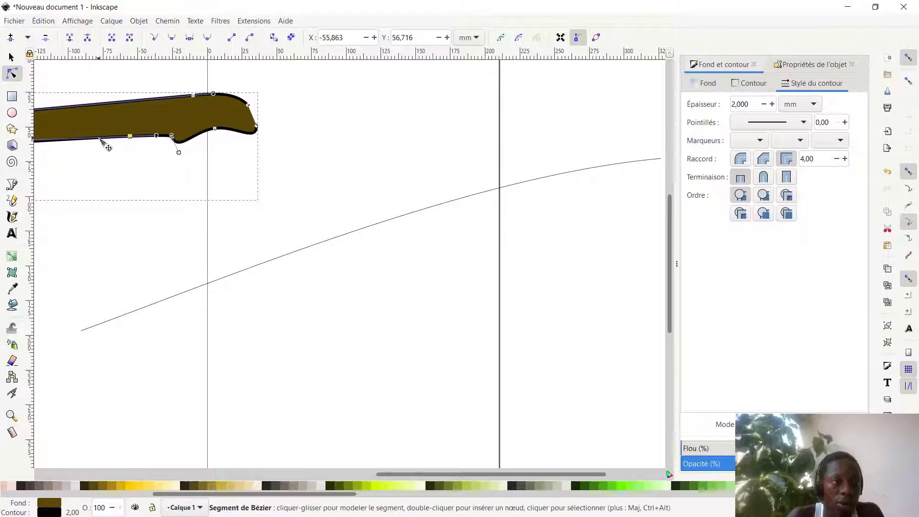
pyautogui.doubleClick(99, 139)
pyautogui.doubleClick(92, 105)
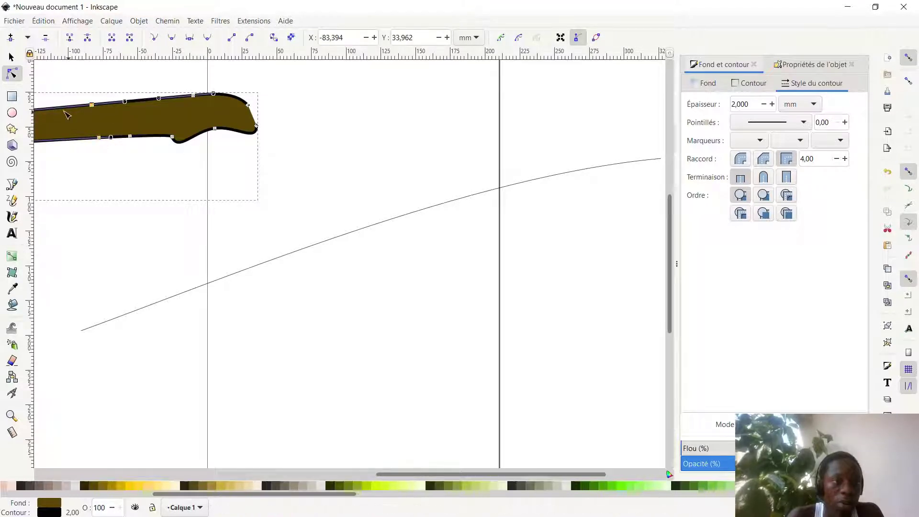
pyautogui.doubleClick(60, 108)
pyautogui.doubleClick(50, 142)
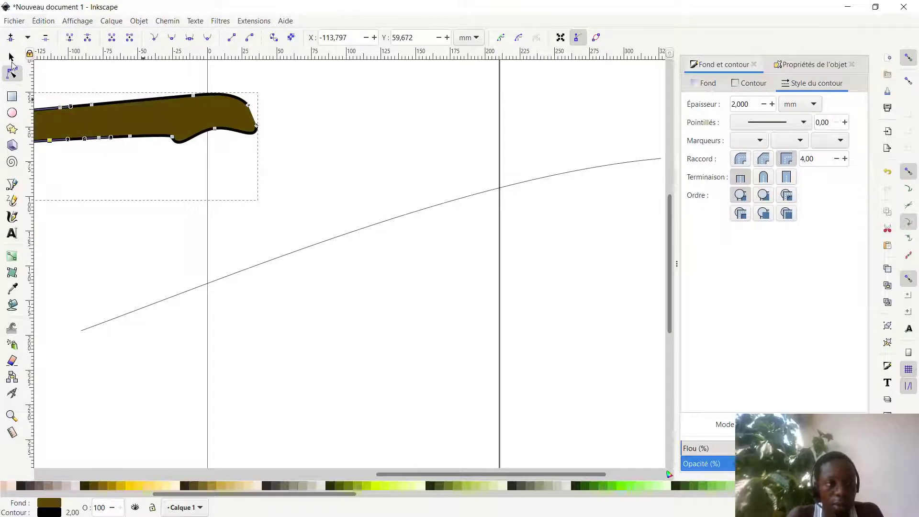
# Step: Reposition the brown shape above the long line and scale its width down to about 294 mm so it fits in view
pyautogui.click(12, 59)
pyautogui.moveTo(160, 113); pyautogui.dragTo(450, 132)
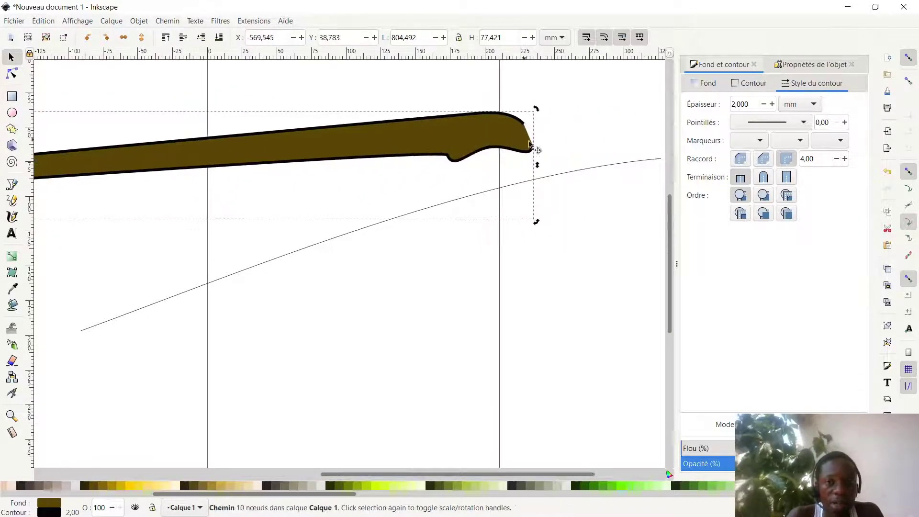
pyautogui.click(536, 168)
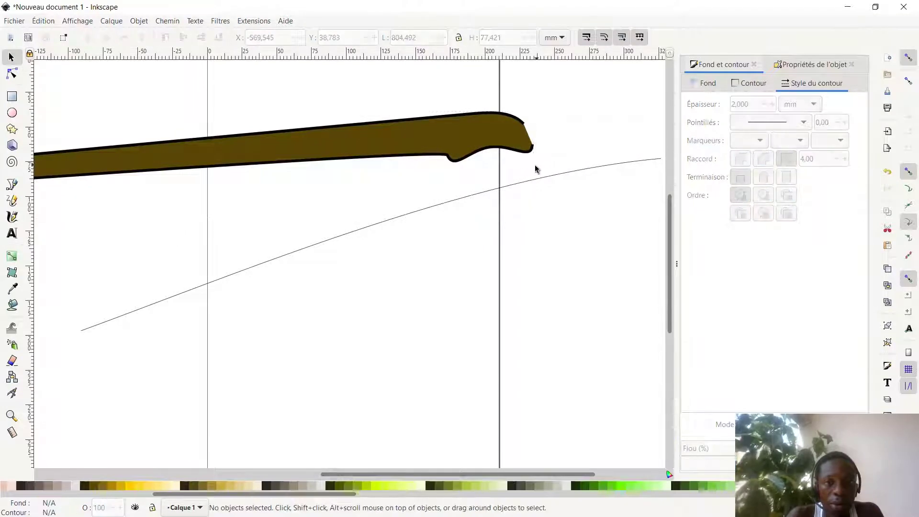
pyautogui.click(473, 124)
pyautogui.moveTo(537, 165); pyautogui.dragTo(257, 154)
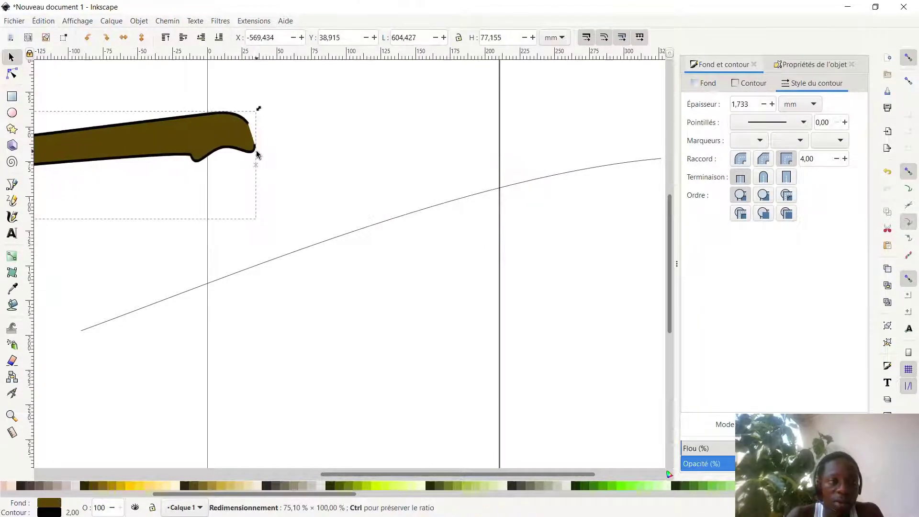
pyautogui.moveTo(160, 127); pyautogui.dragTo(473, 125)
pyautogui.moveTo(521, 149); pyautogui.dragTo(550, 140)
pyautogui.click(508, 143)
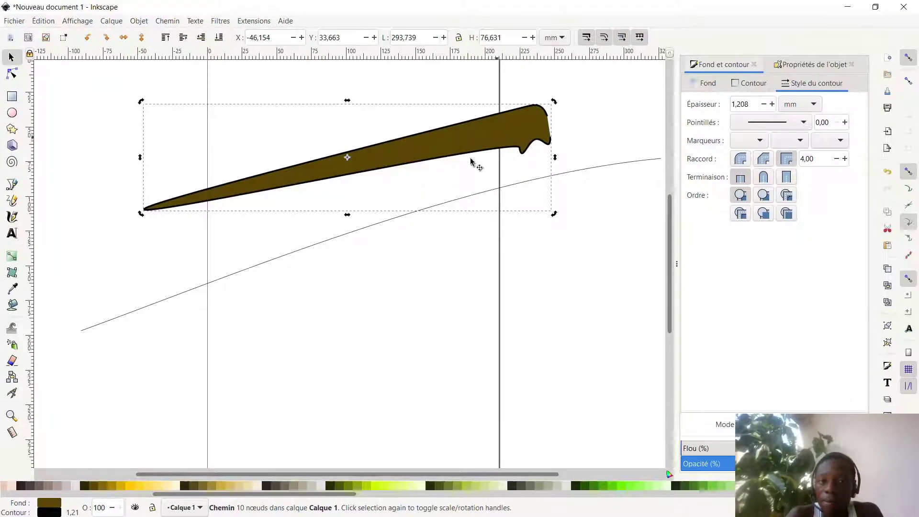
# Step: Create a text frame below the long line and enter the letter "A" in it
pyautogui.click(12, 233)
pyautogui.moveTo(258, 298); pyautogui.dragTo(418, 366)
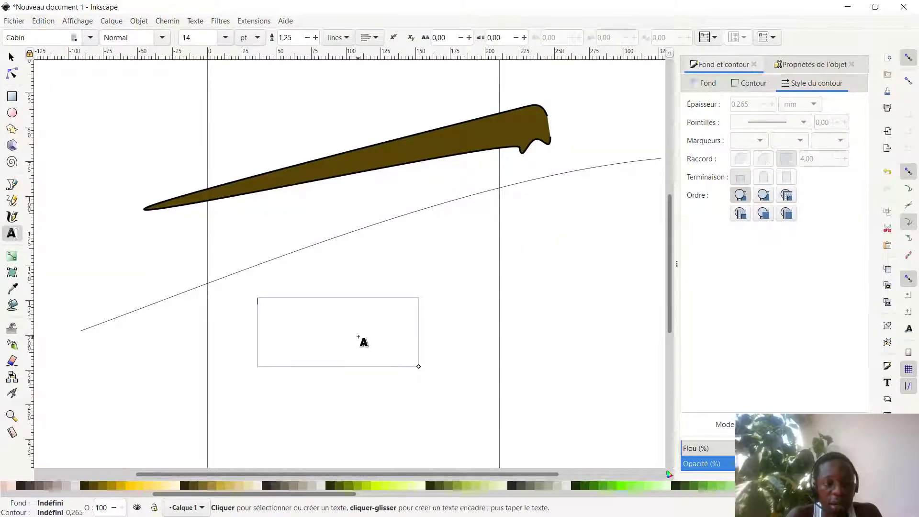
pyautogui.write('A')
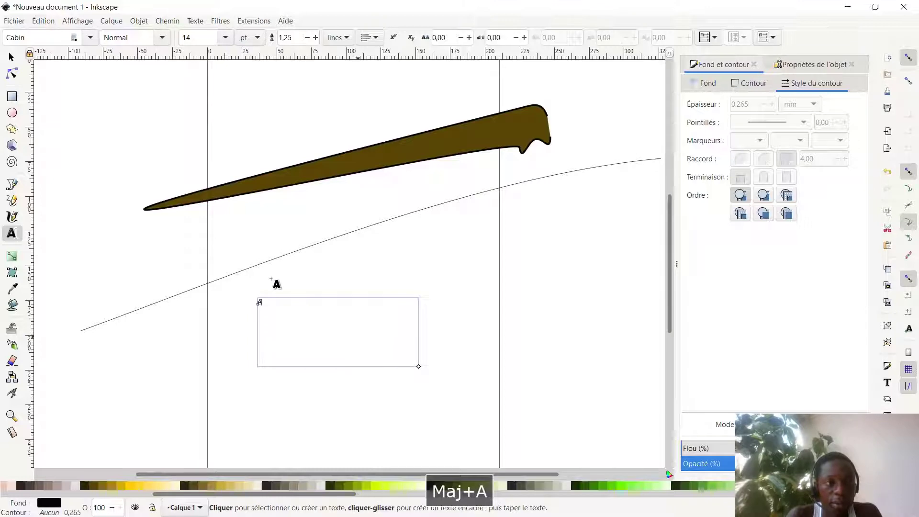
# Step: Enlarge the letter A to about 173 mm wide and 90 mm tall, and move it up over the long line
pyautogui.click(12, 57)
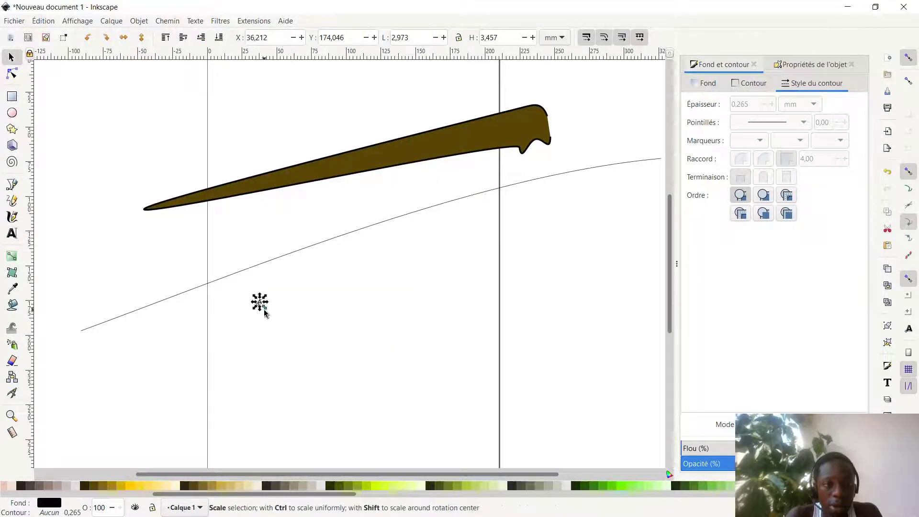
pyautogui.moveTo(264, 310); pyautogui.dragTo(323, 324)
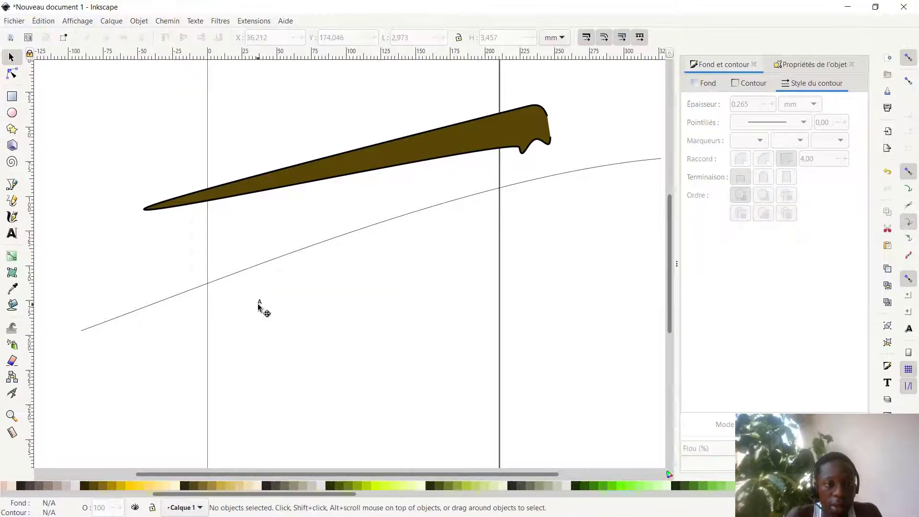
pyautogui.click(261, 305)
pyautogui.moveTo(265, 310); pyautogui.dragTo(503, 433)
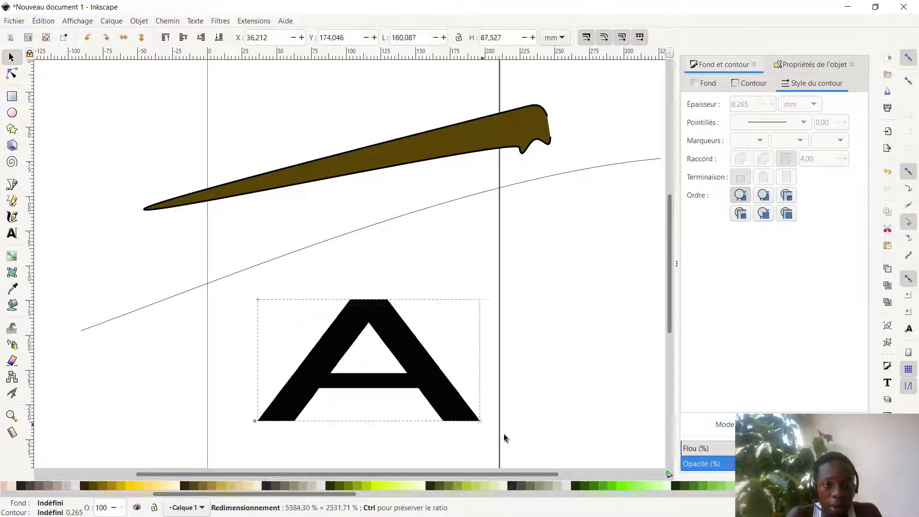
pyautogui.moveTo(390, 334); pyautogui.dragTo(381, 235)
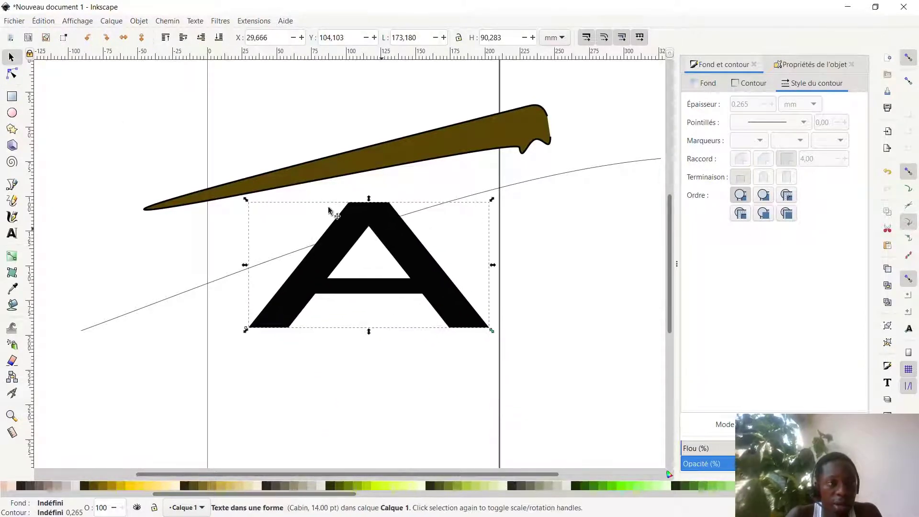
# Step: Activate the Node tool on the letter A and convert the letter to a path to expose its nodes
pyautogui.click(12, 74)
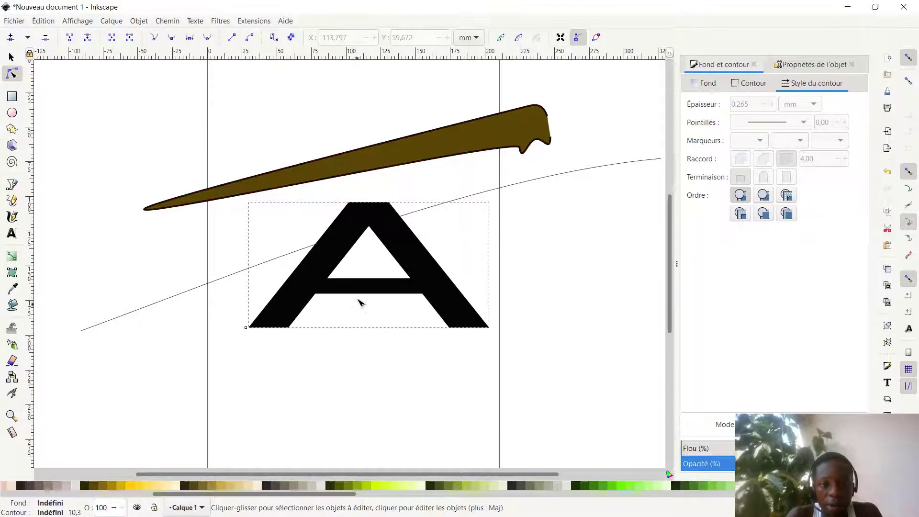
pyautogui.click(243, 309)
pyautogui.click(261, 310)
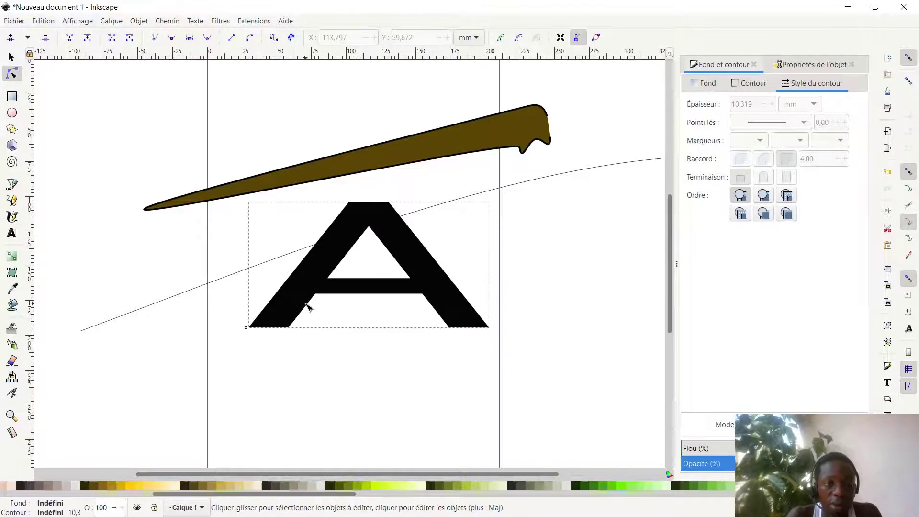
pyautogui.click(167, 21)
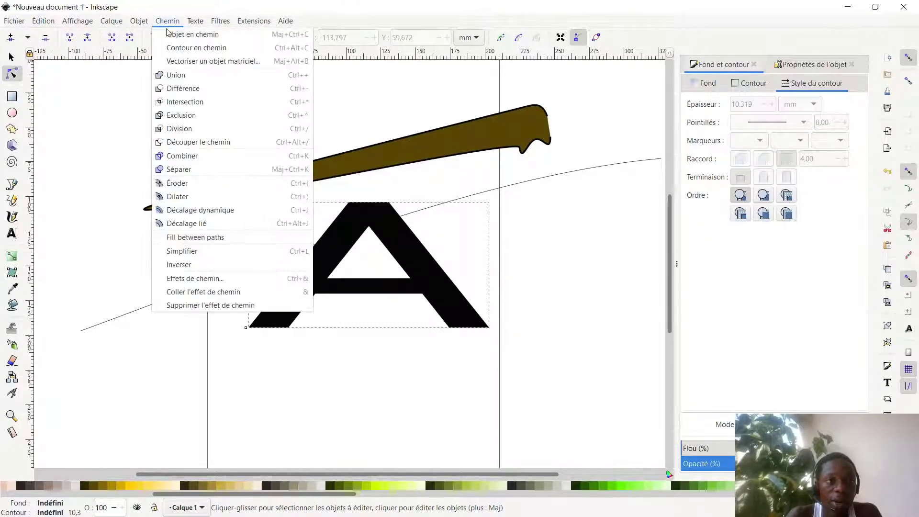
pyautogui.click(171, 35)
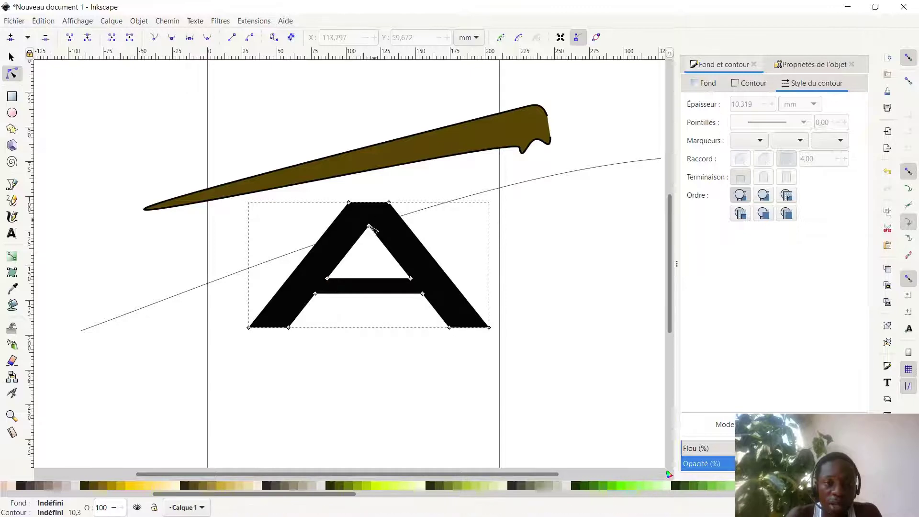
# Step: Lower the apex node of the A's inner triangle and the two nodes at the crossbar's lower edge
pyautogui.moveTo(370, 227); pyautogui.dragTo(373, 259)
pyautogui.moveTo(316, 294); pyautogui.dragTo(325, 313)
pyautogui.moveTo(423, 295); pyautogui.dragTo(421, 314)
# Step: Fill the letter A with #FF0000, and change the fill to a softer red from the colour palette
pyautogui.moveTo(204, 495); pyautogui.dragTo(66, 501)
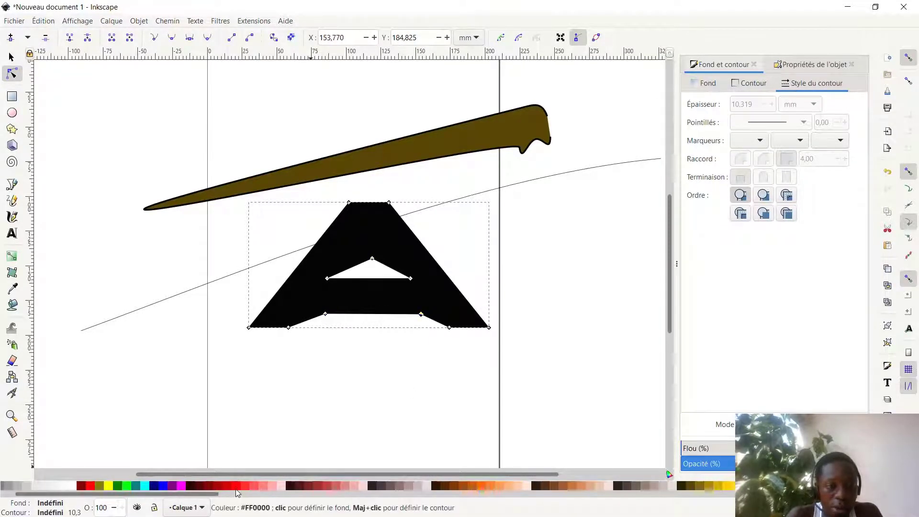
pyautogui.click(237, 486)
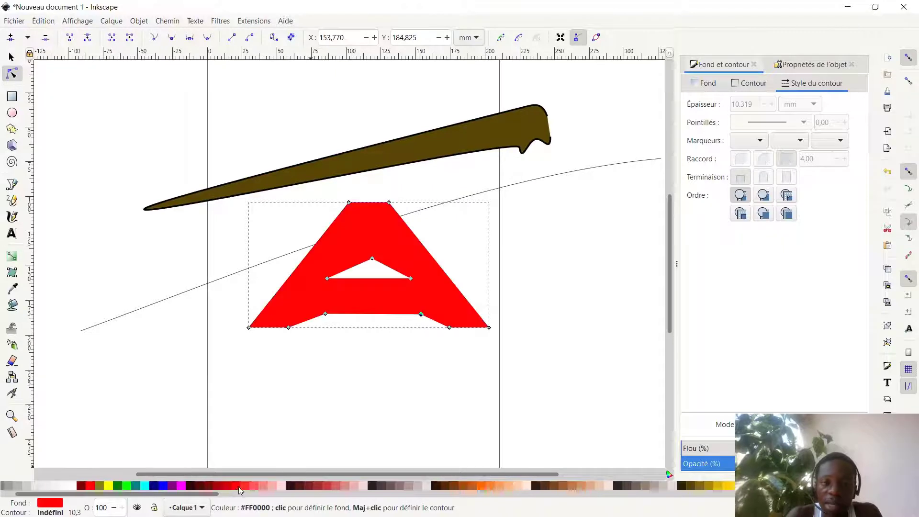
pyautogui.click(334, 486)
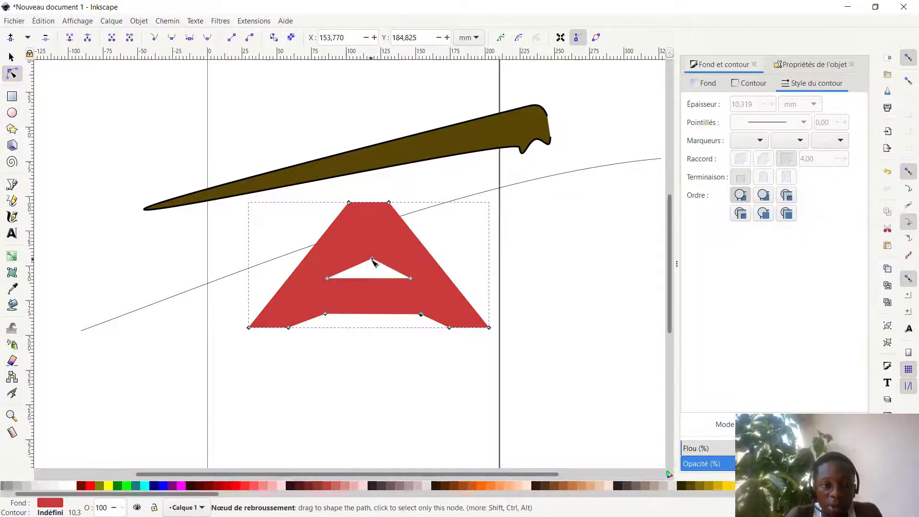
# Step: Raise the inner triangle's apex, add a node on each slanted side, and pull both outward to form a five-sided opening
pyautogui.moveTo(373, 259); pyautogui.dragTo(366, 216)
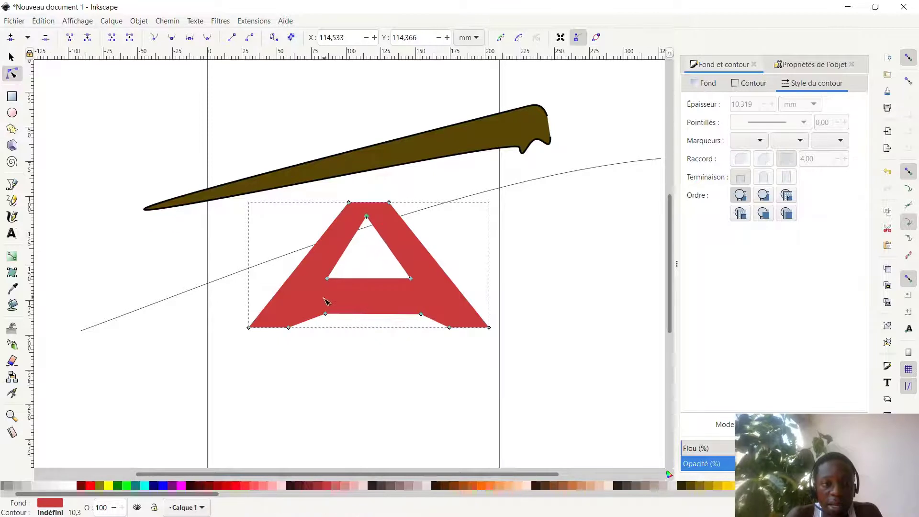
pyautogui.doubleClick(340, 256)
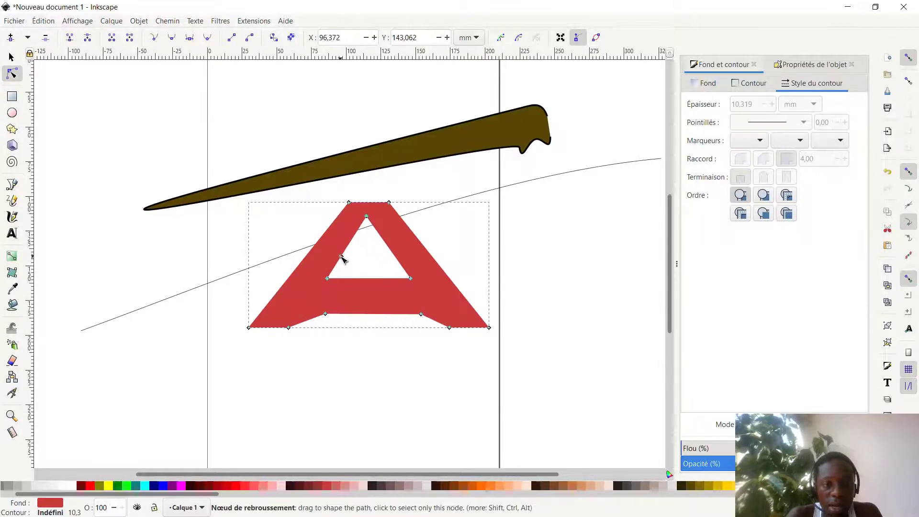
pyautogui.moveTo(340, 257); pyautogui.dragTo(323, 249)
pyautogui.doubleClick(390, 251)
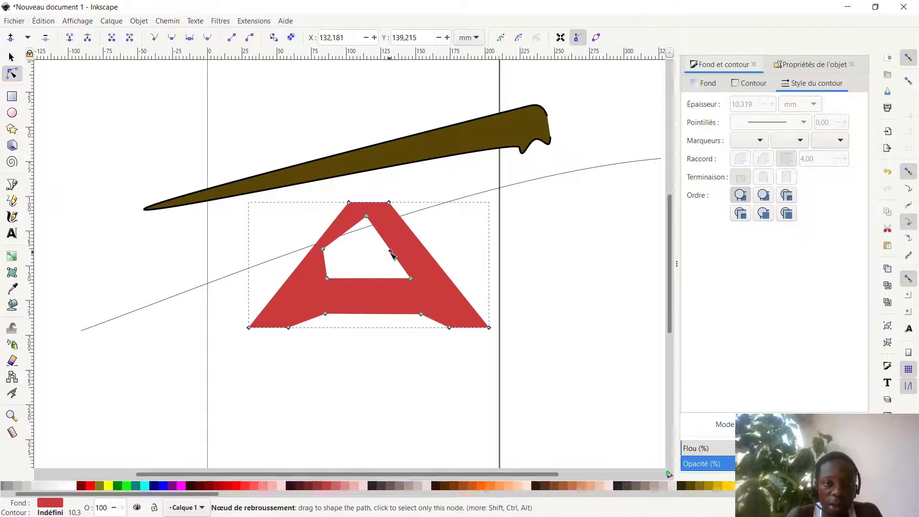
pyautogui.moveTo(392, 254); pyautogui.dragTo(411, 249)
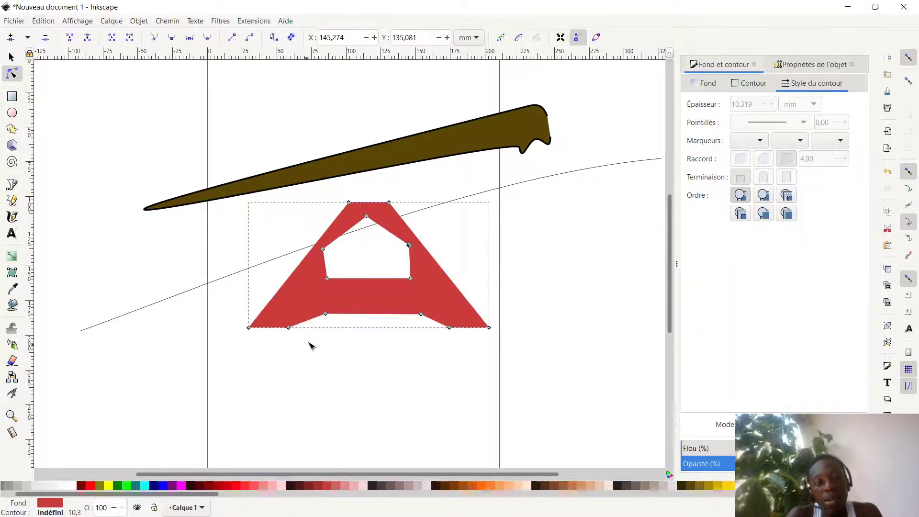
# Step: Lengthen the A's legs by pulling down both bottom nodes of the left leg and both end nodes of the right leg
pyautogui.moveTo(289, 329); pyautogui.dragTo(295, 399)
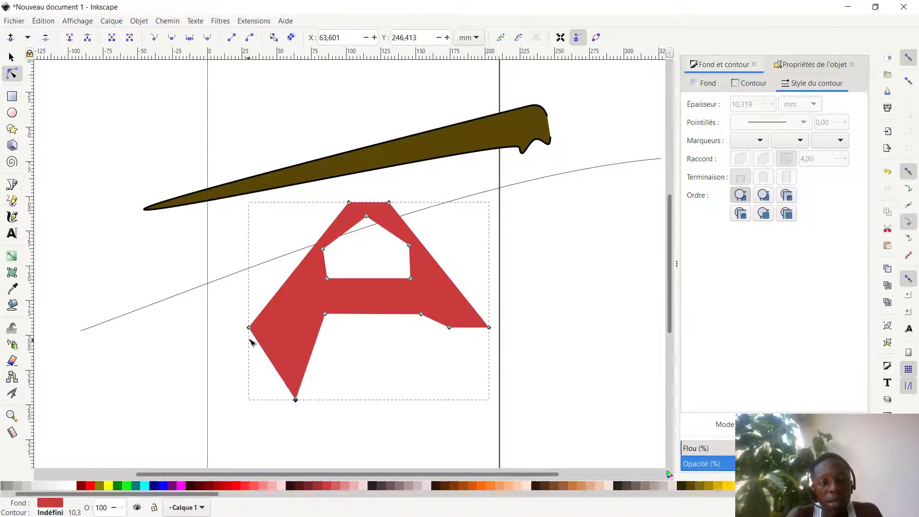
pyautogui.moveTo(252, 330); pyautogui.dragTo(271, 403)
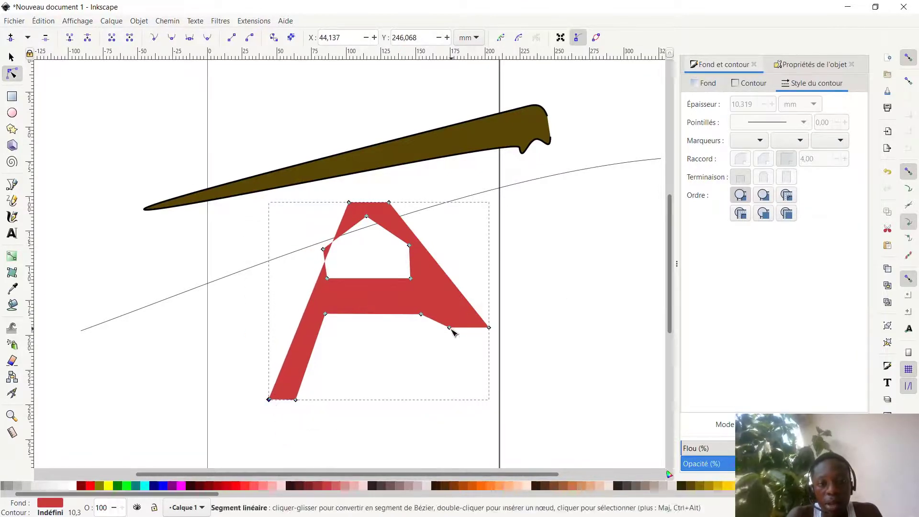
pyautogui.moveTo(450, 328); pyautogui.dragTo(455, 392)
pyautogui.moveTo(452, 397); pyautogui.dragTo(453, 399)
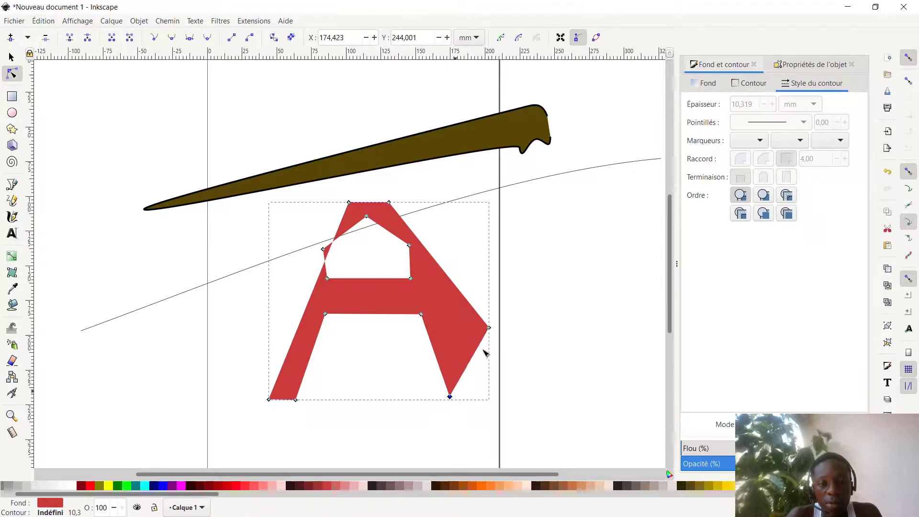
pyautogui.keyDown('shift'); pyautogui.click(489, 327); pyautogui.keyUp('shift')
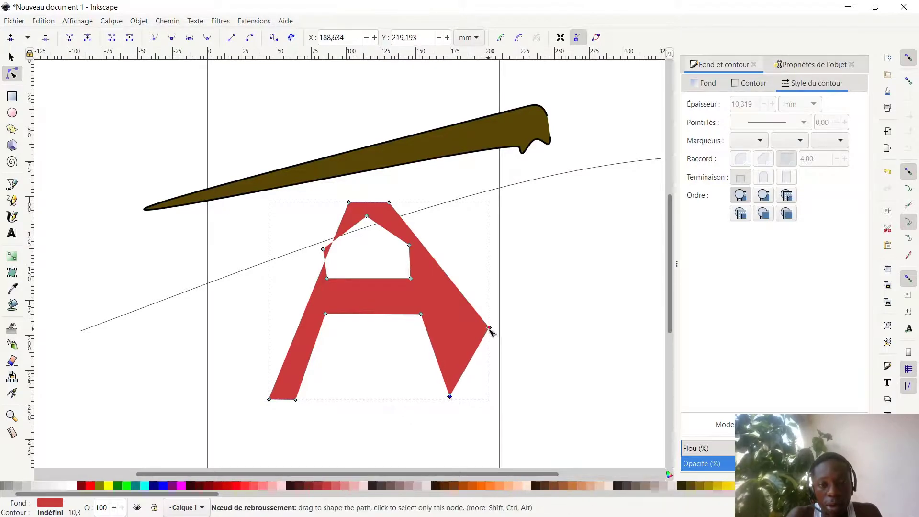
pyautogui.moveTo(490, 331)
pyautogui.mouseDown()
pyautogui.moveTo(489, 368)
pyautogui.moveTo(483, 341)
pyautogui.mouseUp()
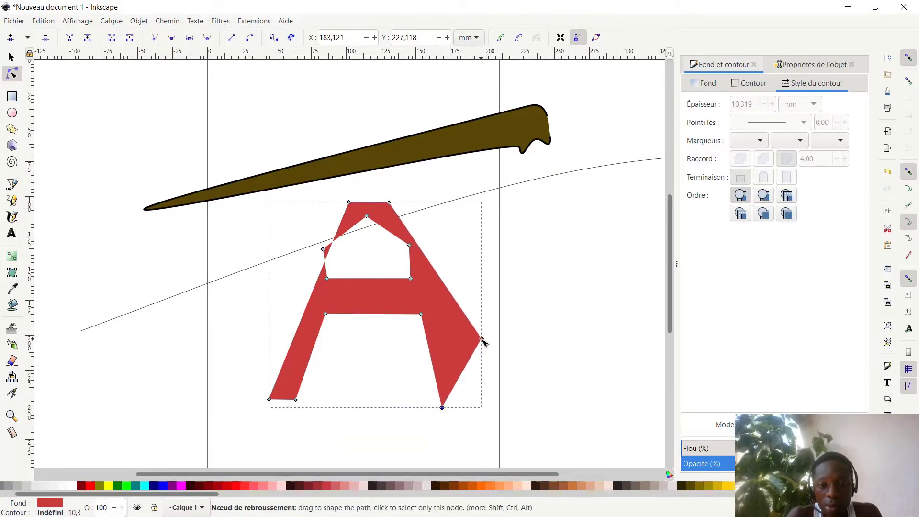
pyautogui.click(482, 339)
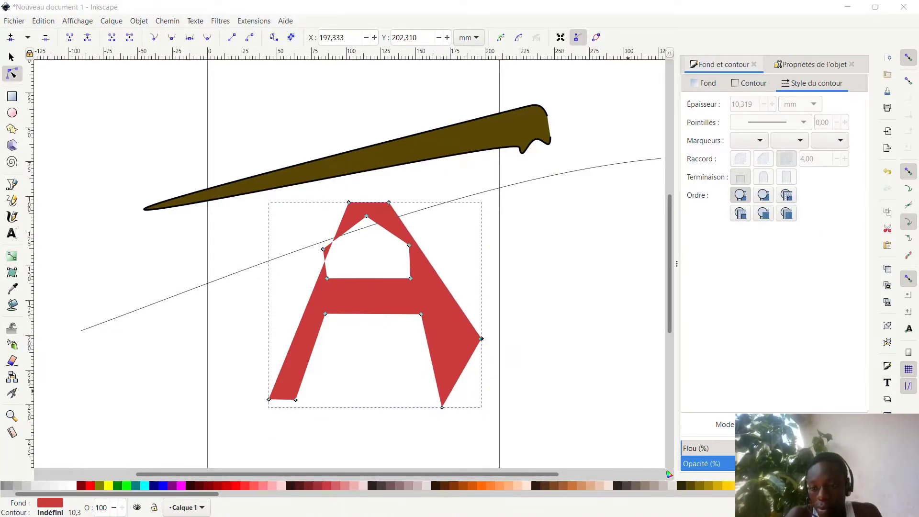